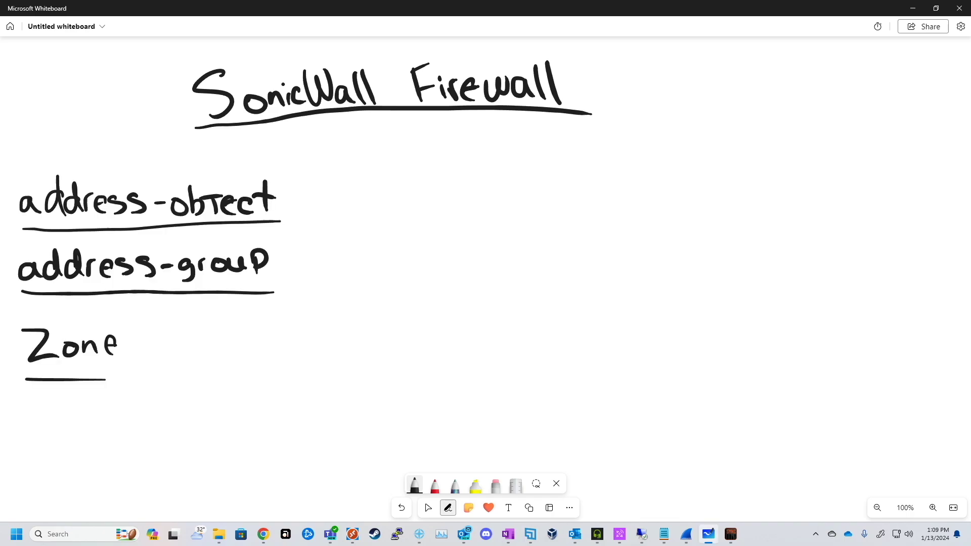
Step: Tick off address-object, address-group and Zone as covered topics
mouse_move(302, 193)
mouse_down()
mouse_move(308, 204)
mouse_move(334, 170)
mouse_up()
drag(294, 260, 327, 244)
drag(155, 340, 181, 324)
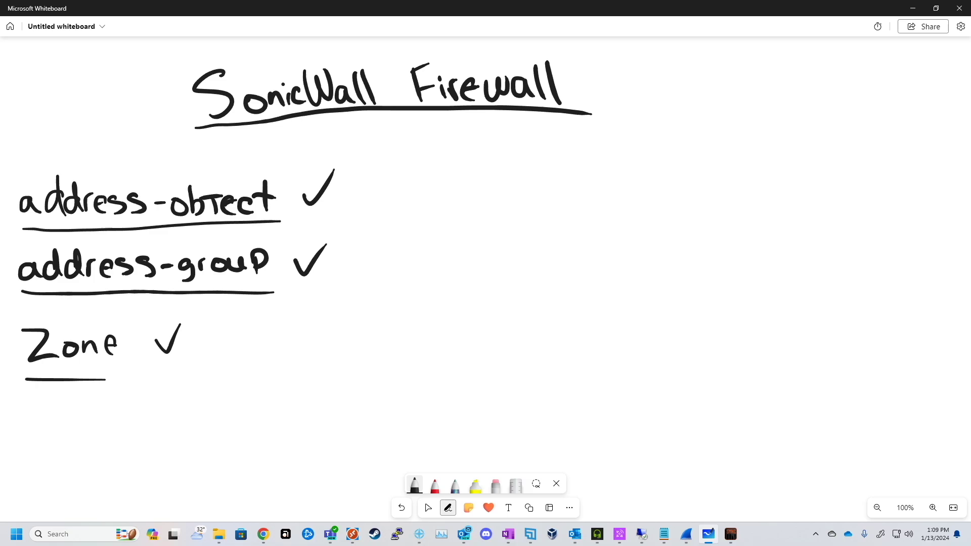
Step: Write 'address-object – IP – Zone' as a chain on the right of the board
drag(440, 180, 449, 199)
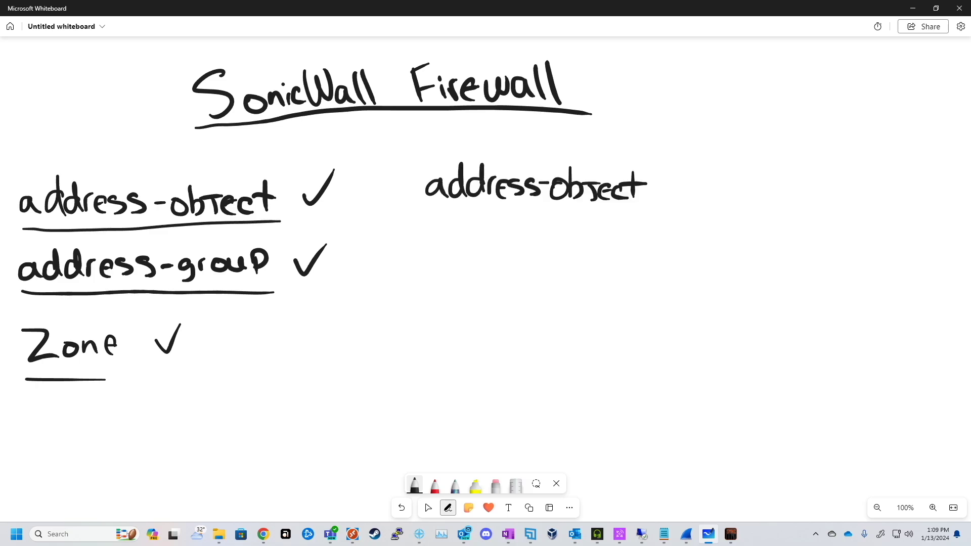
mouse_move(655, 185)
mouse_down()
mouse_move(700, 193)
mouse_move(704, 168)
mouse_up()
drag(678, 203, 713, 193)
drag(708, 167, 714, 182)
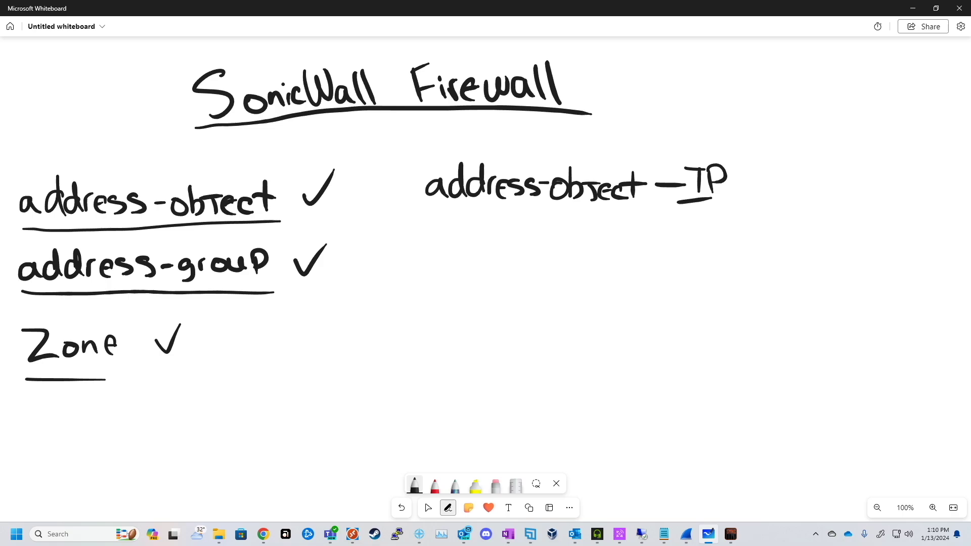
mouse_move(700, 187)
mouse_down()
mouse_move(700, 199)
mouse_move(774, 180)
mouse_move(806, 195)
mouse_up()
drag(824, 178, 818, 177)
drag(836, 194, 855, 195)
mouse_move(876, 177)
mouse_down()
mouse_move(878, 192)
mouse_move(879, 181)
mouse_up()
Step: Draw LAN, WAN and Voice branches off Zone
drag(851, 123, 827, 153)
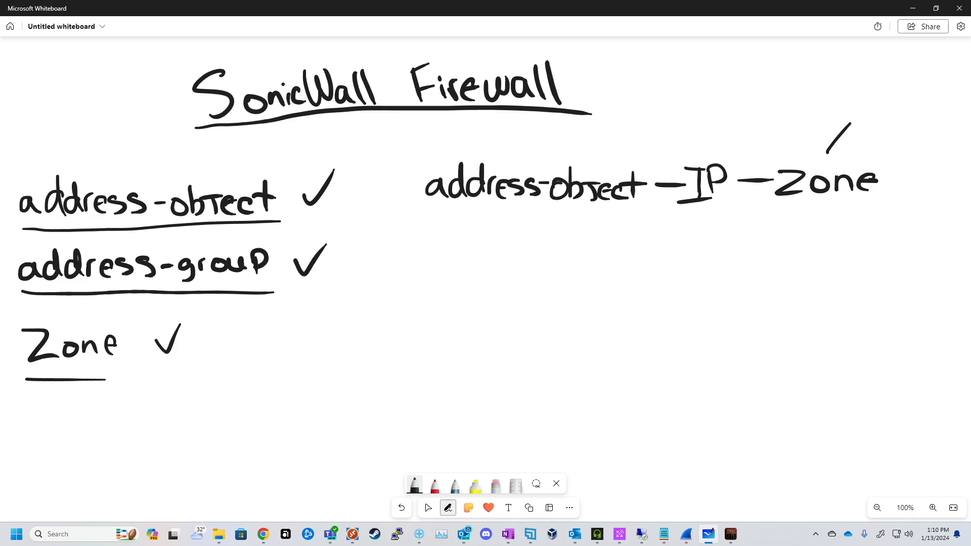
mouse_move(835, 89)
mouse_down()
mouse_move(852, 113)
mouse_move(899, 91)
mouse_up()
drag(877, 144, 858, 157)
drag(885, 138, 905, 135)
drag(908, 157, 924, 156)
drag(925, 155, 944, 130)
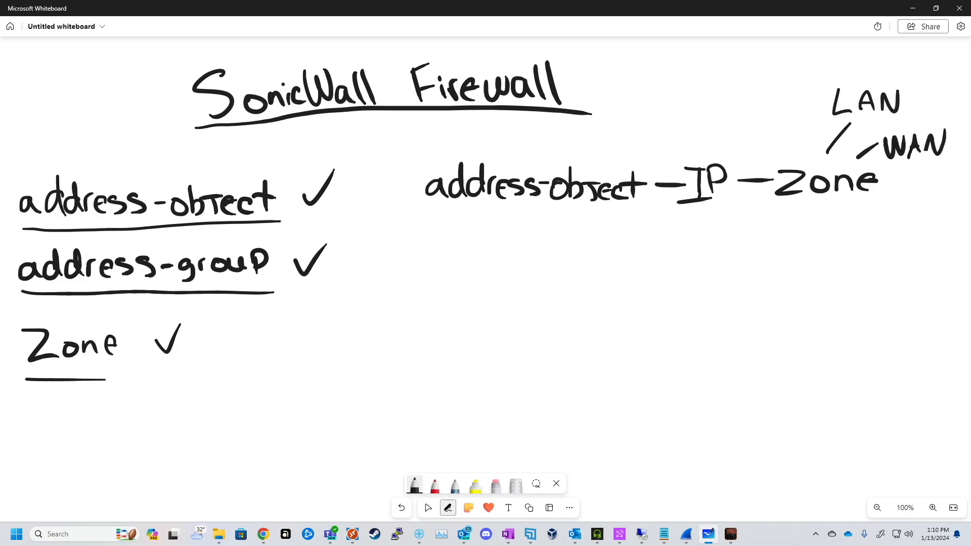
drag(873, 203, 915, 246)
drag(928, 236, 922, 246)
Step: Add a Guest branch straight below Zone and circle the word Zone
drag(932, 241, 940, 245)
drag(835, 206, 835, 222)
drag(824, 234, 819, 245)
drag(827, 242, 862, 249)
drag(867, 228, 869, 253)
drag(860, 238, 874, 236)
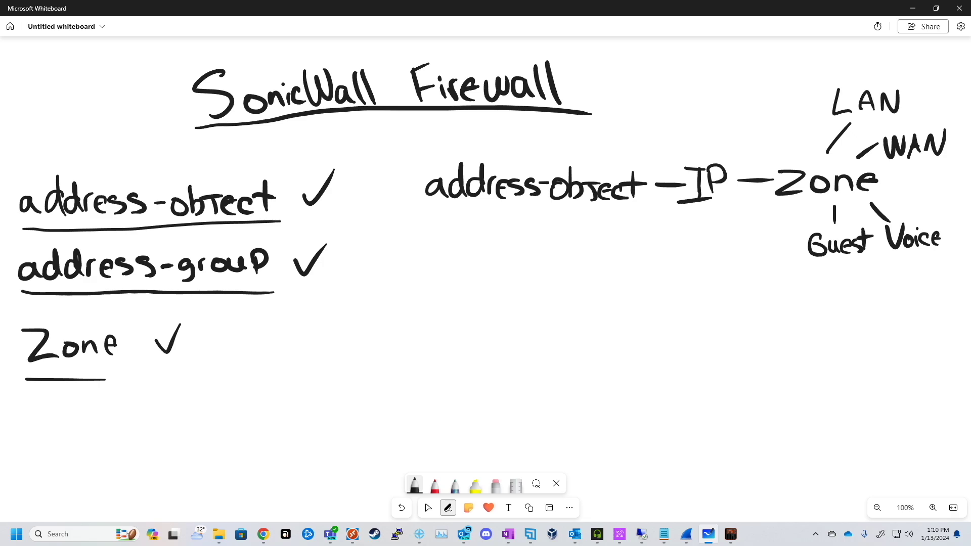
mouse_move(878, 164)
mouse_down()
mouse_move(761, 200)
mouse_move(874, 161)
mouse_up()
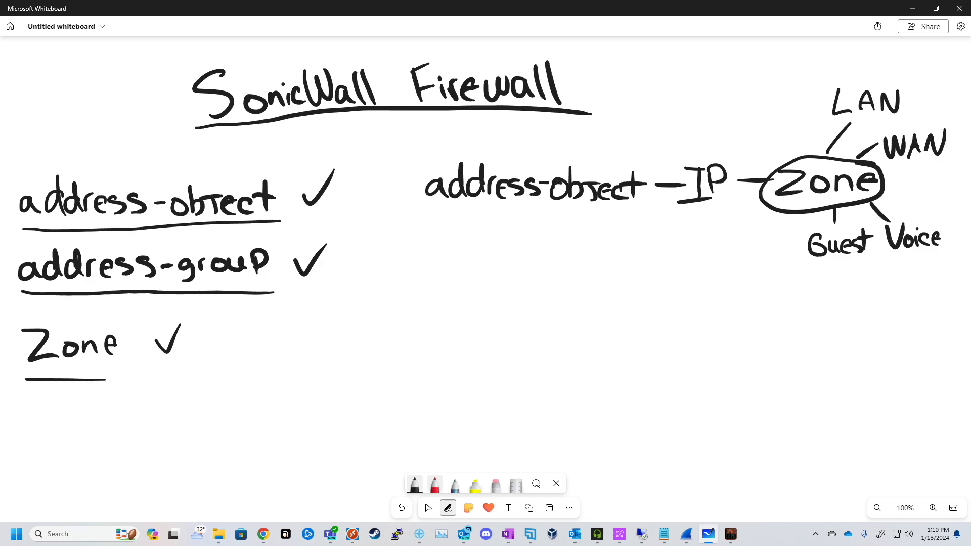
Step: Circle IP and LAN in red and connect them with a red line
click(435, 486)
mouse_move(727, 152)
mouse_down()
mouse_move(698, 148)
mouse_move(727, 150)
mouse_up()
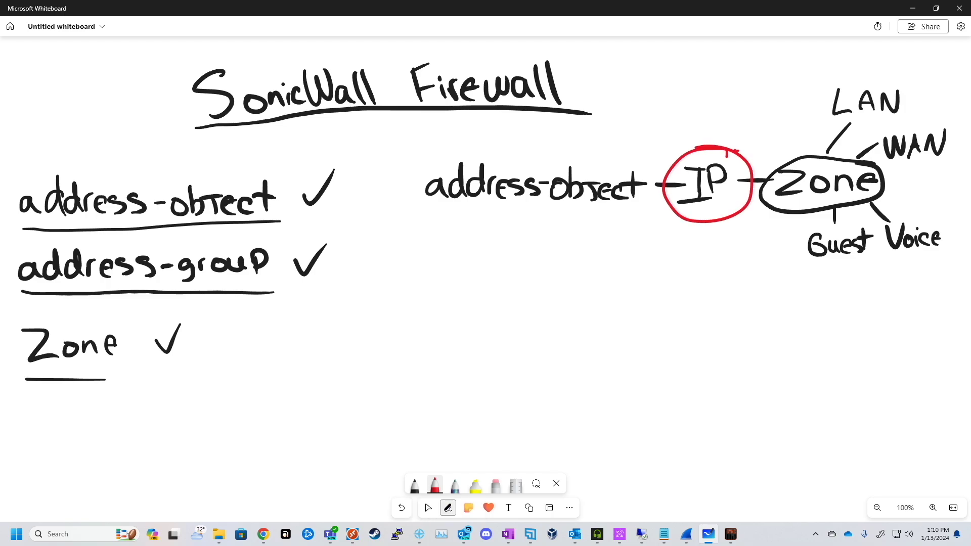
drag(733, 149, 817, 107)
mouse_move(913, 80)
mouse_down()
mouse_move(867, 70)
mouse_move(895, 118)
mouse_move(908, 78)
mouse_up()
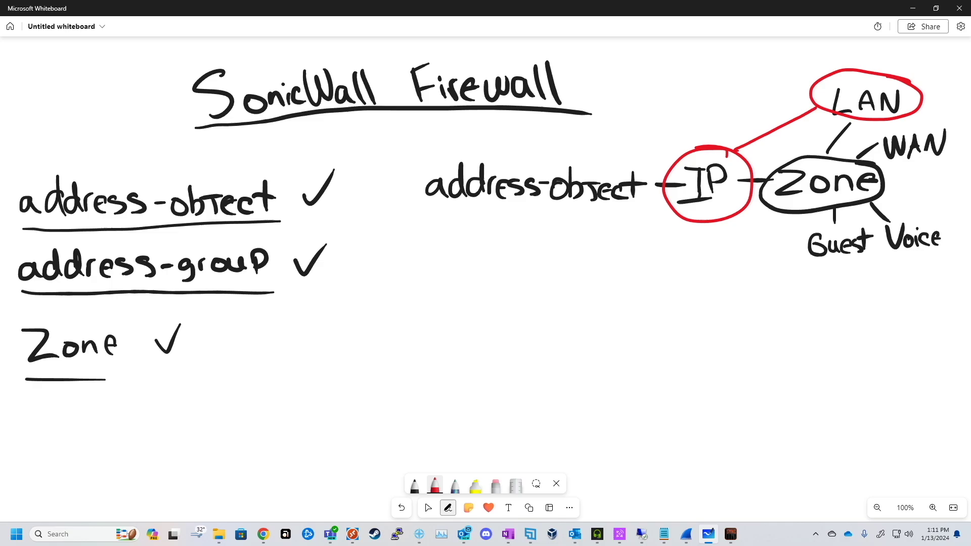
click(415, 486)
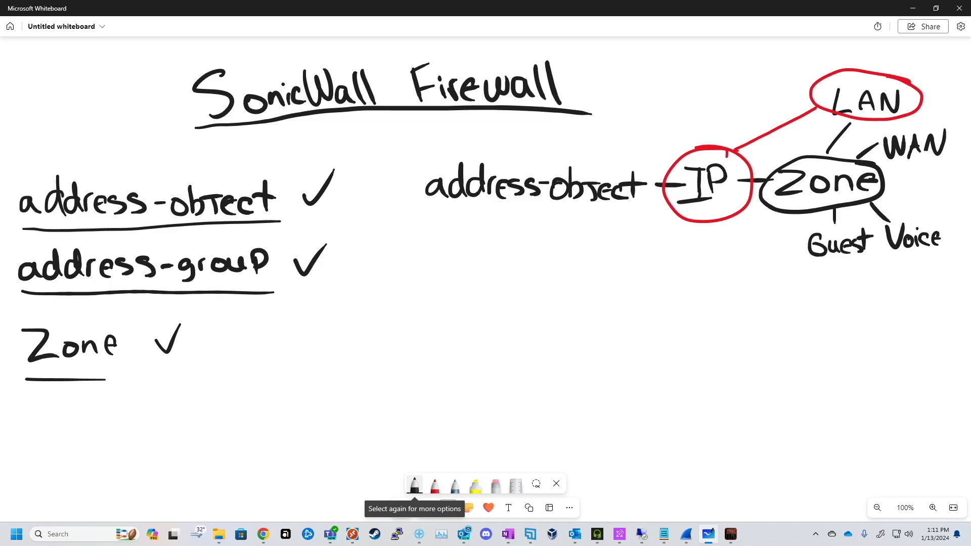
Step: Draw a downward arrow from address-object to a boxed address-group
drag(500, 210, 500, 255)
mouse_move(514, 234)
mouse_down()
mouse_move(500, 257)
mouse_move(484, 233)
mouse_up()
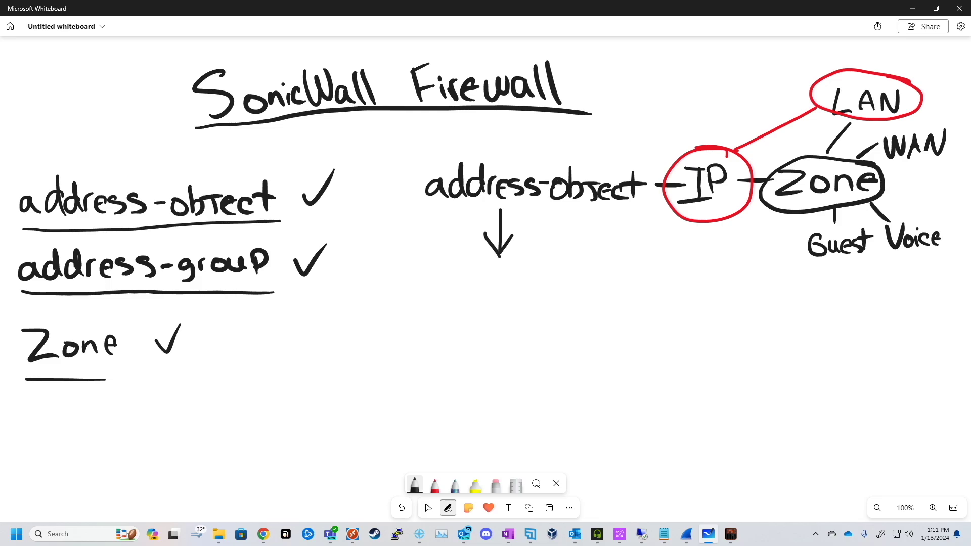
mouse_move(437, 281)
mouse_down()
mouse_move(439, 300)
mouse_move(455, 301)
mouse_up()
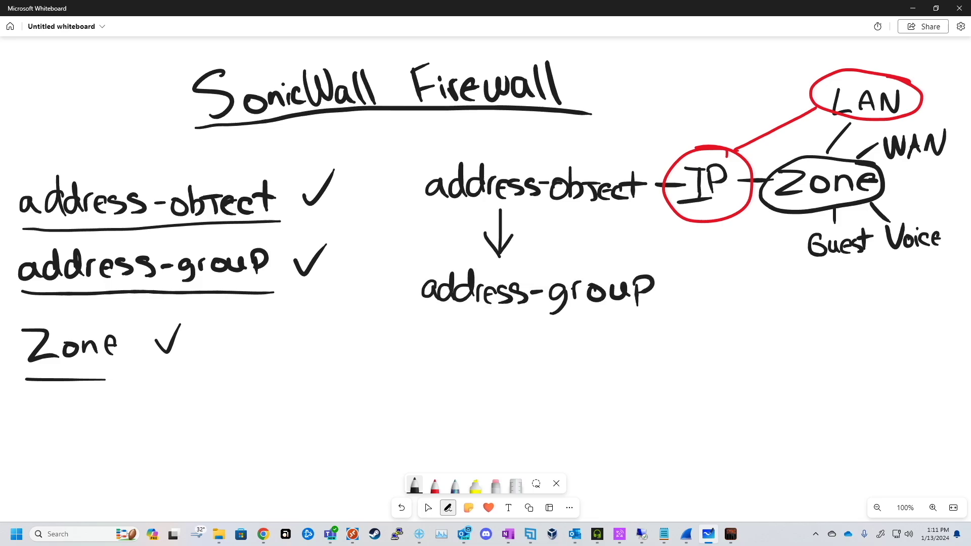
mouse_move(419, 256)
mouse_down()
mouse_move(419, 271)
mouse_move(505, 320)
mouse_move(658, 306)
mouse_move(566, 258)
mouse_move(419, 257)
mouse_up()
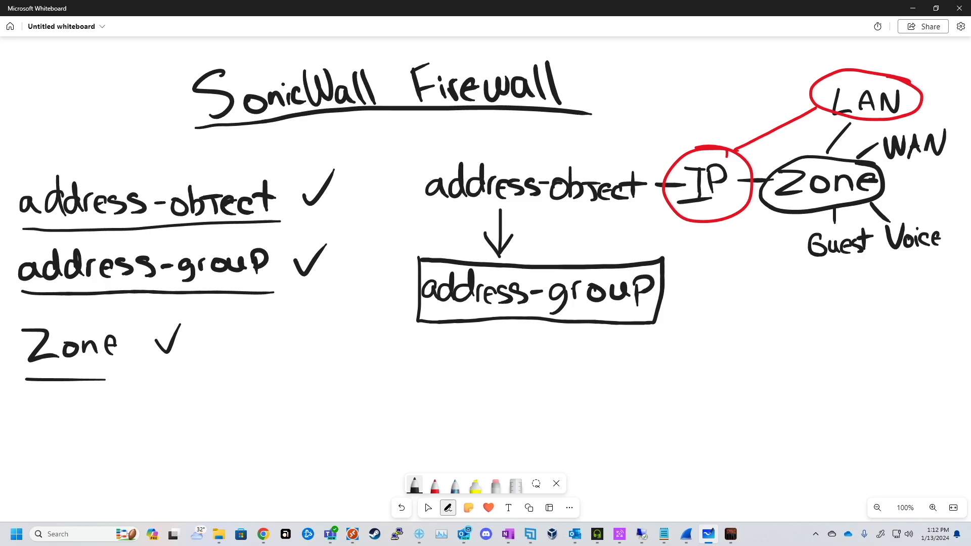
Step: Write and underline 'From:' and 'To:' below the diagram
drag(317, 351, 316, 378)
drag(314, 354, 329, 353)
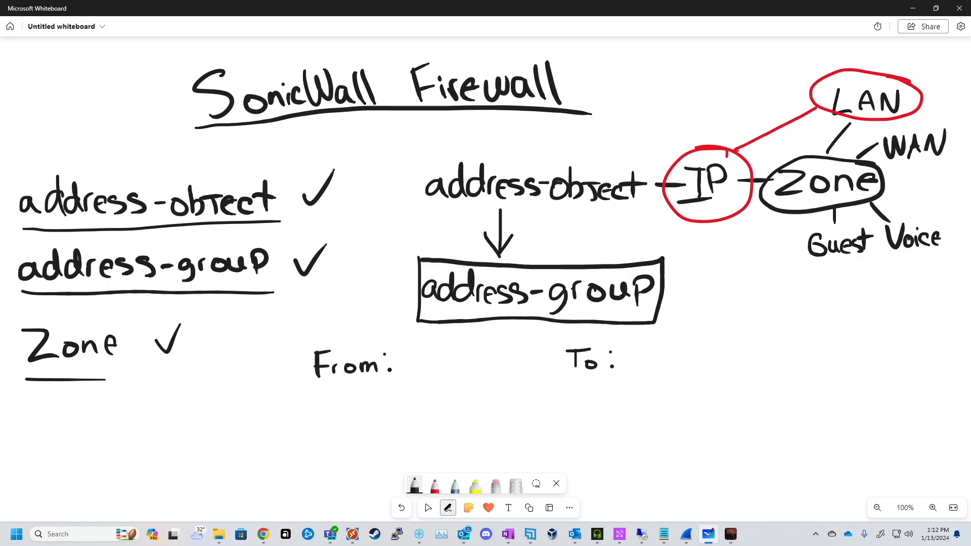
drag(301, 388, 405, 385)
drag(564, 382, 631, 380)
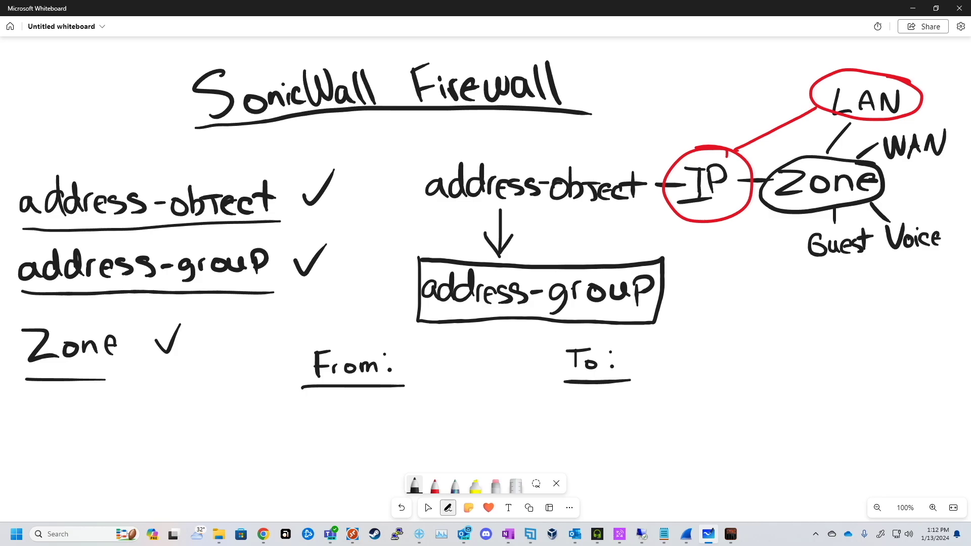
Step: Write LAN after From: and Guest after To: in red
click(435, 486)
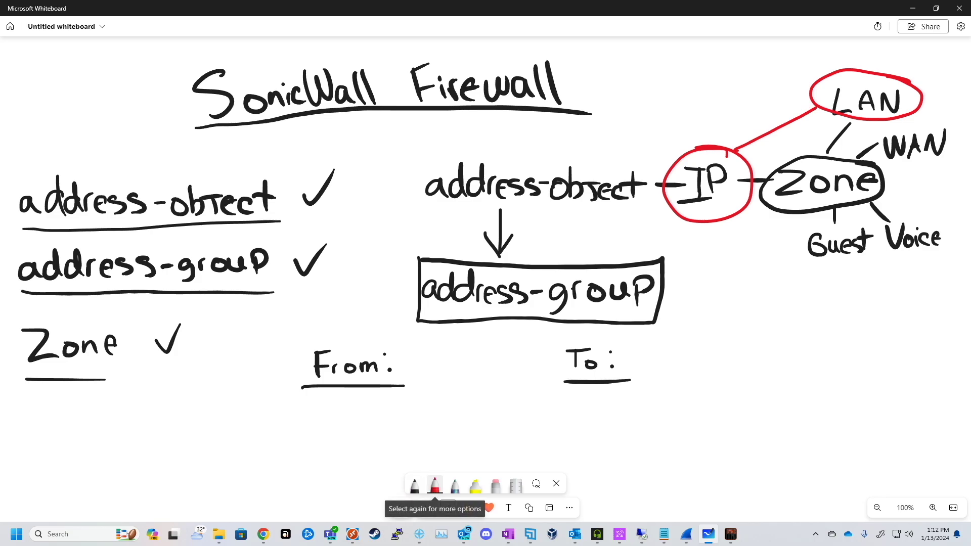
drag(406, 351, 422, 376)
drag(425, 376, 443, 375)
drag(448, 375, 466, 353)
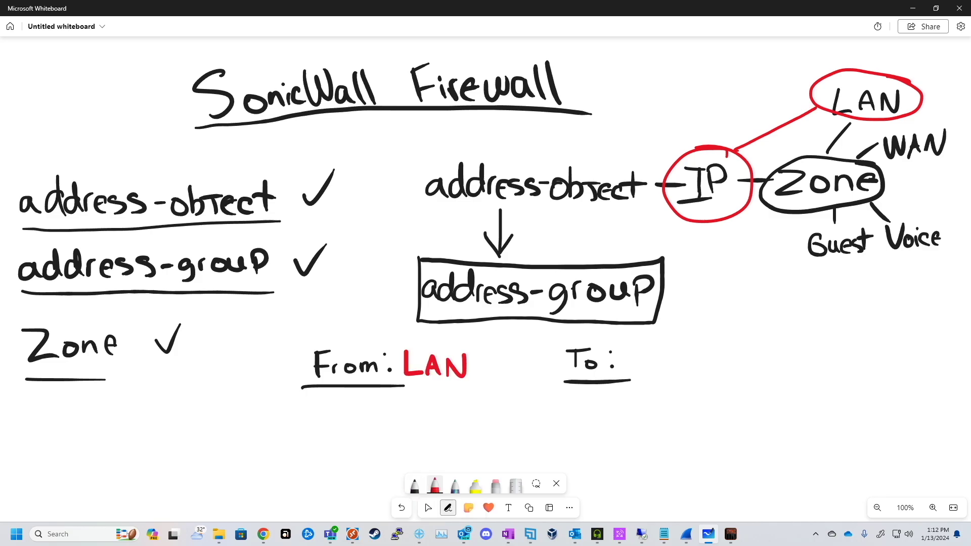
mouse_move(654, 349)
mouse_down()
mouse_move(659, 363)
mouse_move(720, 373)
mouse_up()
Step: Write the source label under From: in black ink
drag(711, 358, 730, 356)
click(413, 484)
mouse_move(251, 406)
mouse_down()
mouse_move(240, 420)
mouse_move(296, 412)
mouse_up()
mouse_move(299, 417)
mouse_down()
mouse_move(304, 410)
mouse_move(309, 421)
mouse_up()
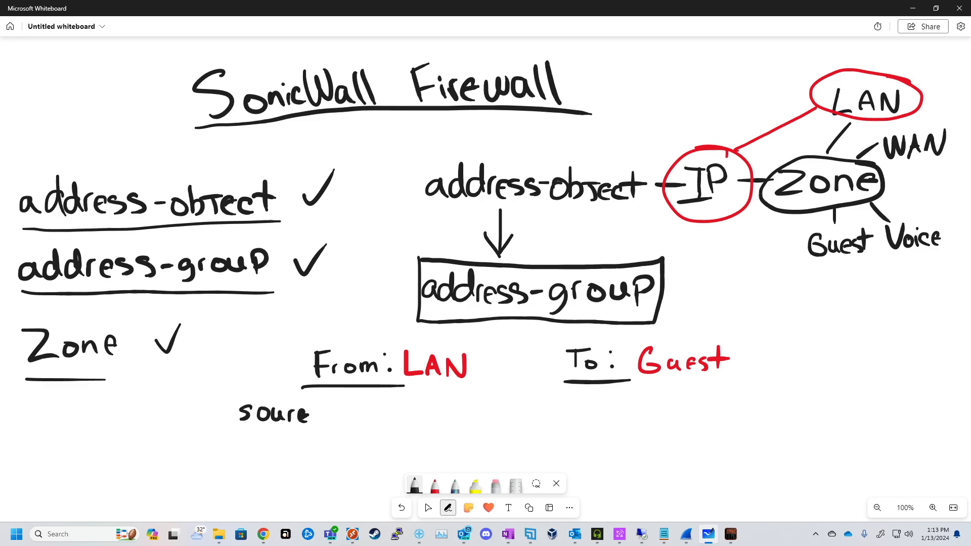
Step: Write 'destination' under To: with 'any' beneath it
mouse_move(573, 410)
mouse_down()
mouse_move(565, 420)
mouse_move(597, 426)
mouse_up()
drag(607, 403, 608, 424)
drag(617, 413, 616, 425)
drag(622, 416, 632, 425)
mouse_move(642, 415)
mouse_down()
mouse_move(663, 424)
mouse_move(675, 411)
mouse_move(699, 423)
mouse_up()
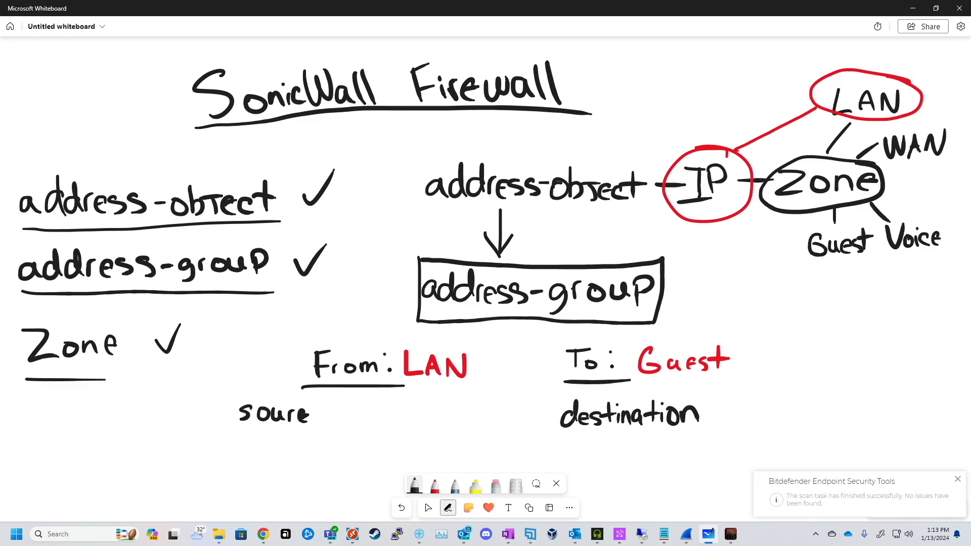
mouse_move(606, 445)
mouse_down()
mouse_move(609, 458)
mouse_move(626, 458)
mouse_up()
drag(631, 441, 641, 470)
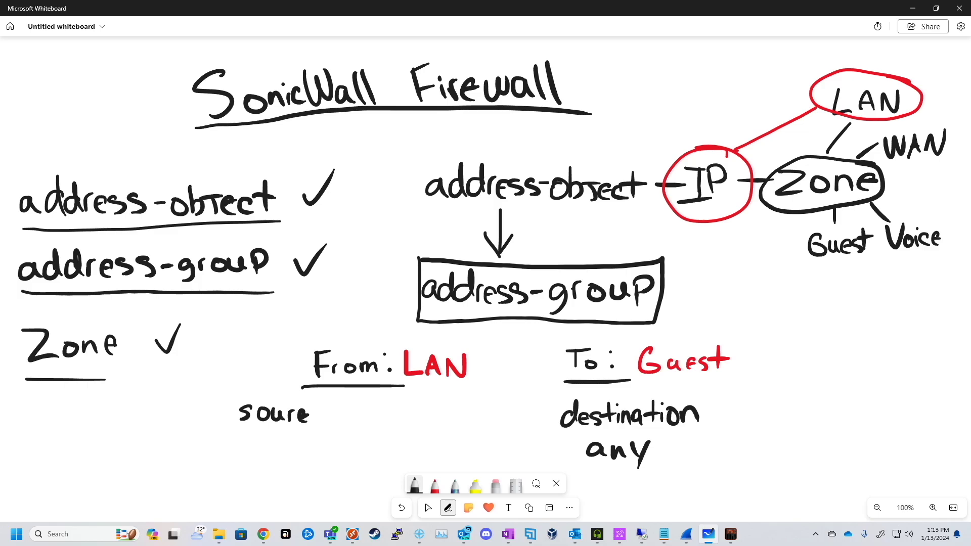
Step: Add a dash and an underlined 'GroupA' after the source label
drag(317, 412, 335, 413)
drag(371, 402, 360, 414)
drag(375, 411, 381, 410)
drag(390, 411, 388, 412)
drag(397, 411, 410, 421)
drag(412, 409, 420, 413)
drag(421, 422, 436, 422)
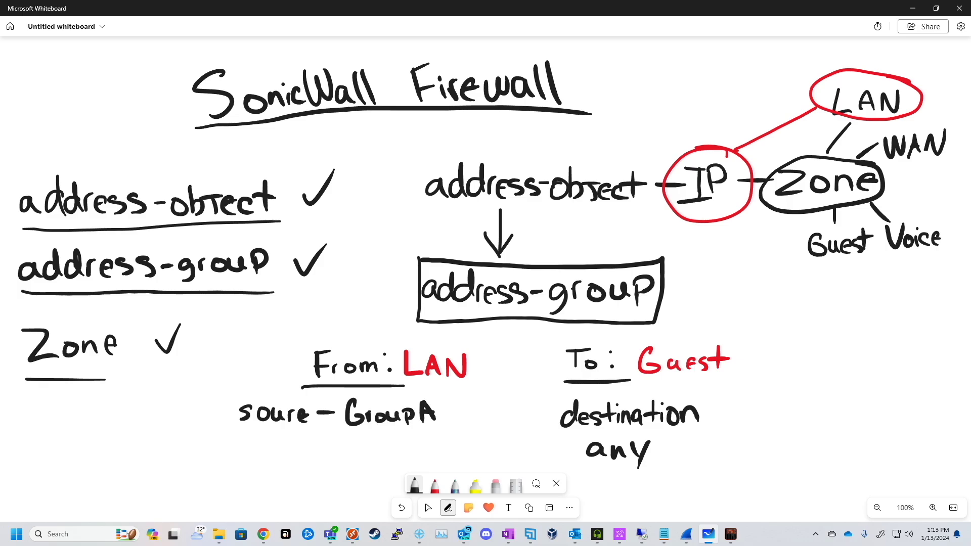
drag(344, 434, 430, 430)
Step: Branch GroupA into three members labelled IPA, IPB and IPC
mouse_move(338, 432)
mouse_down()
mouse_move(298, 464)
mouse_move(355, 463)
mouse_move(353, 476)
mouse_up()
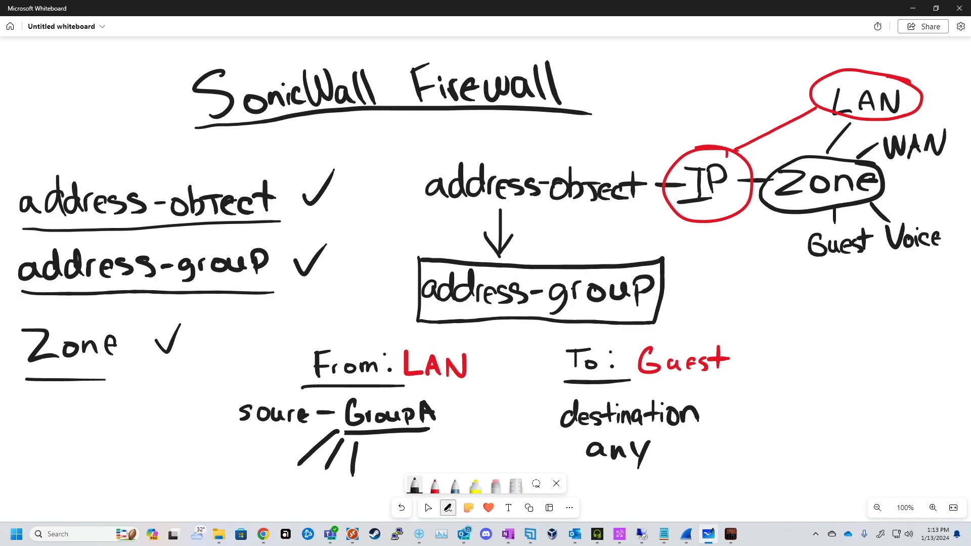
drag(243, 467, 244, 492)
mouse_move(251, 468)
mouse_down()
mouse_move(270, 489)
mouse_move(284, 486)
mouse_up()
mouse_move(273, 478)
mouse_down()
mouse_move(283, 476)
mouse_move(285, 503)
mouse_move(290, 488)
mouse_up()
drag(277, 508, 292, 499)
drag(293, 482, 304, 497)
drag(303, 478, 312, 498)
mouse_move(327, 491)
mouse_down()
mouse_move(333, 505)
mouse_move(335, 489)
mouse_up()
drag(324, 512, 338, 503)
drag(336, 483, 364, 498)
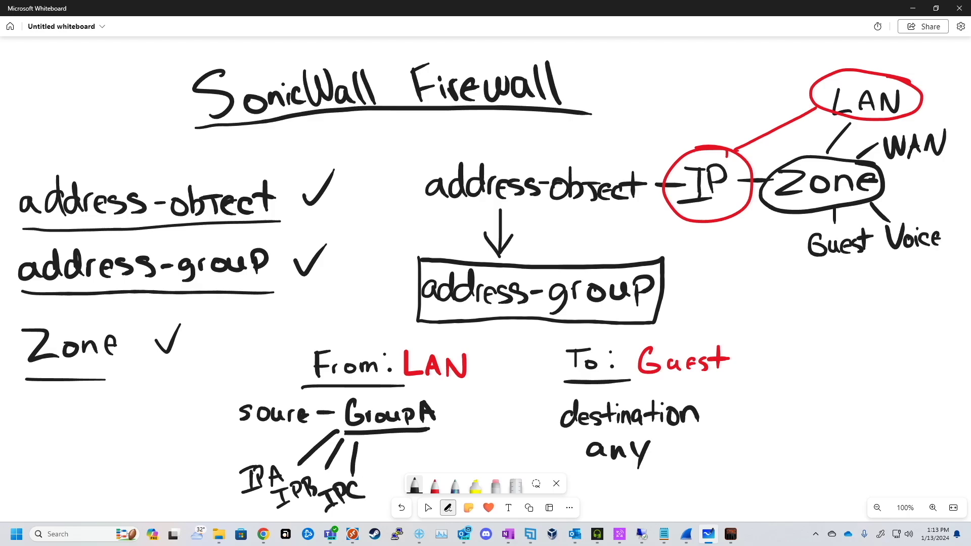
Step: Arrow GroupA to the destination and circle the red LAN and Guest
mouse_move(453, 417)
mouse_down()
mouse_move(538, 411)
mouse_move(511, 424)
mouse_up()
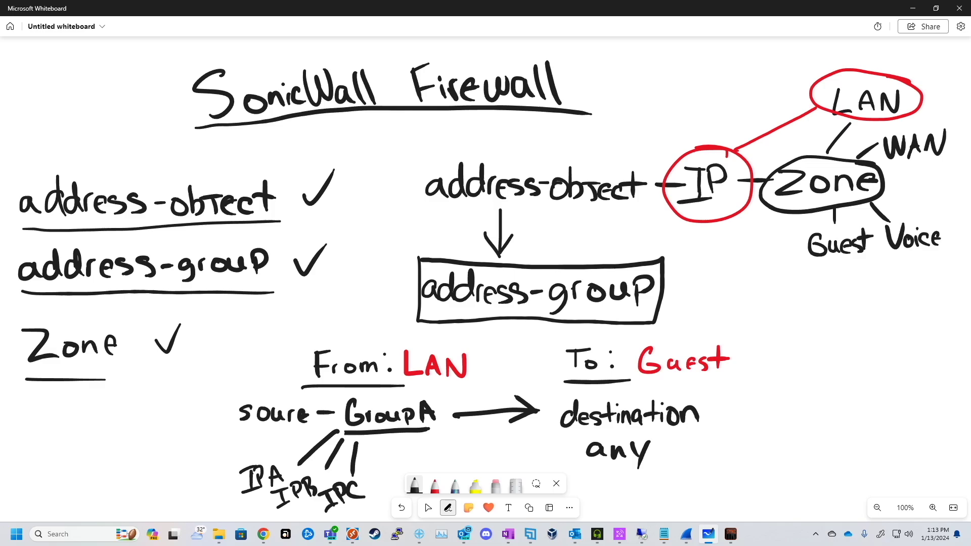
mouse_move(475, 347)
mouse_down()
mouse_move(489, 365)
mouse_move(415, 335)
mouse_up()
mouse_move(741, 338)
mouse_down()
mouse_move(633, 349)
mouse_move(673, 333)
mouse_up()
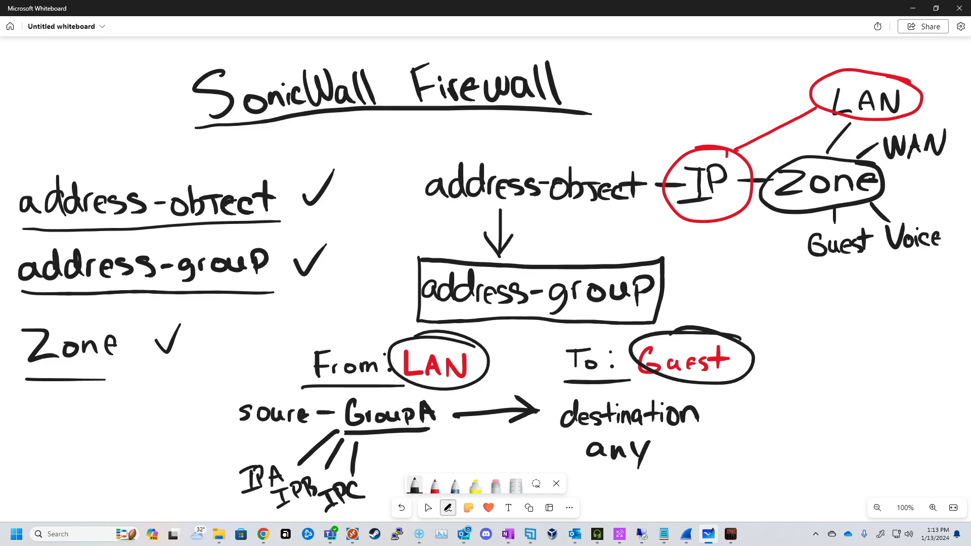
Step: Undo the Guest circle and draw two arrows pointing into the address-group box
click(402, 508)
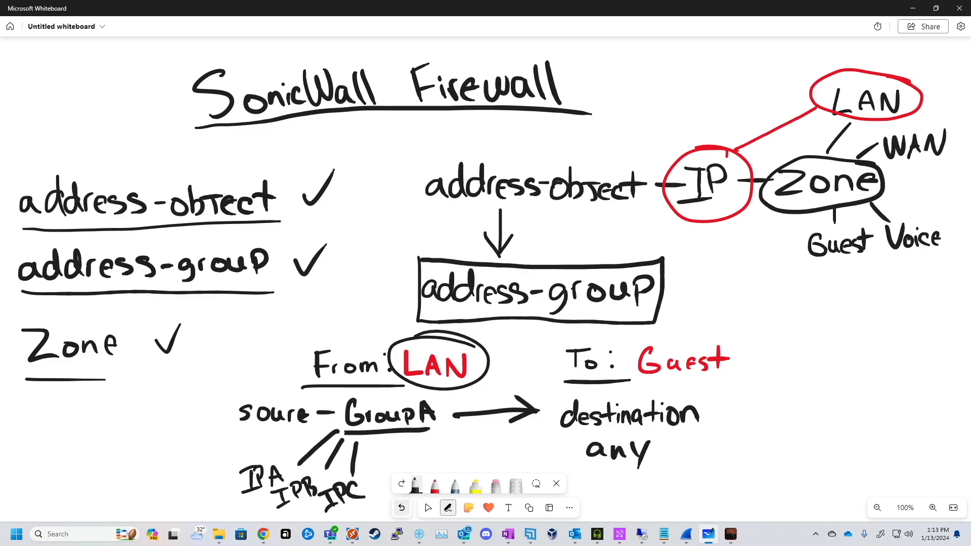
mouse_move(715, 276)
mouse_down()
mouse_move(667, 299)
mouse_move(711, 300)
mouse_up()
drag(686, 273, 666, 298)
drag(585, 215, 586, 259)
Step: Add a fourth GroupA branch labelled IPD beside IPC and stop drawing
mouse_move(374, 439)
mouse_down()
mouse_move(370, 490)
mouse_move(378, 473)
mouse_up()
mouse_move(368, 496)
mouse_down()
mouse_move(386, 474)
mouse_move(398, 474)
mouse_move(391, 478)
mouse_up()
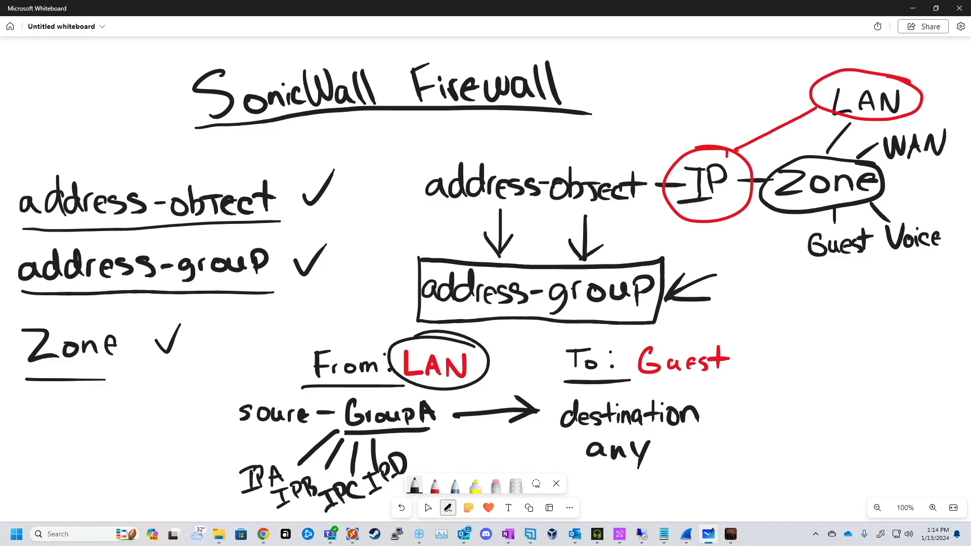
key(Escape)
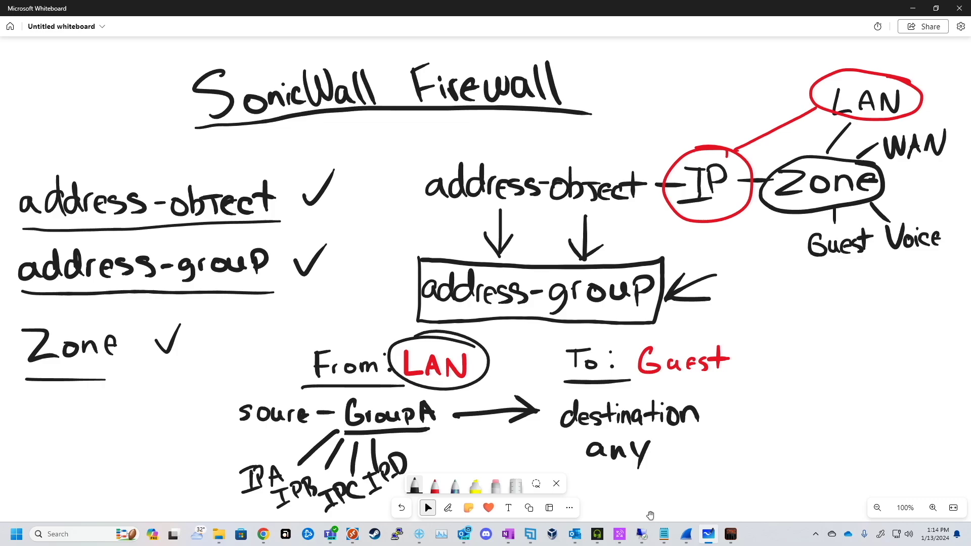
Step: In the remote SonicWall session, open NETWORK > System > Interfaces for the TZ 270
click(642, 534)
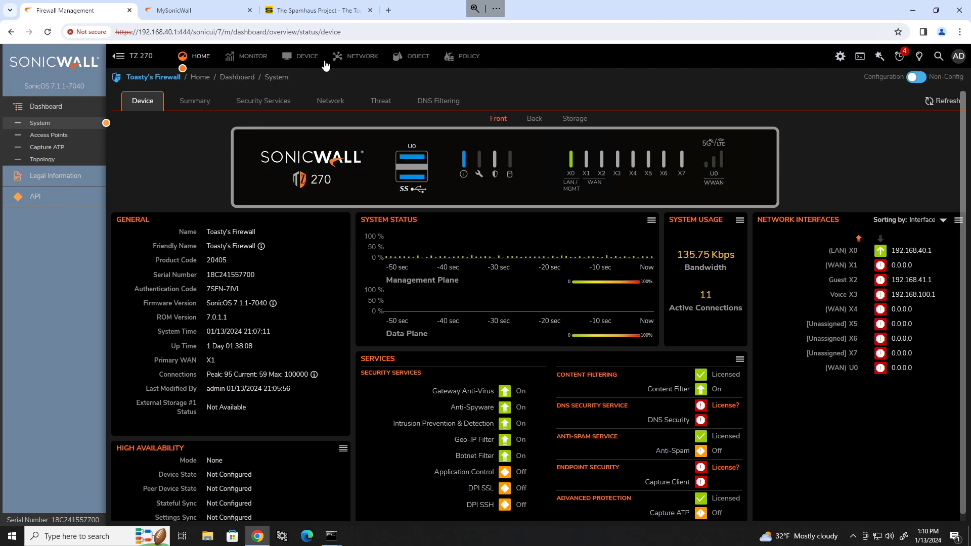
click(353, 57)
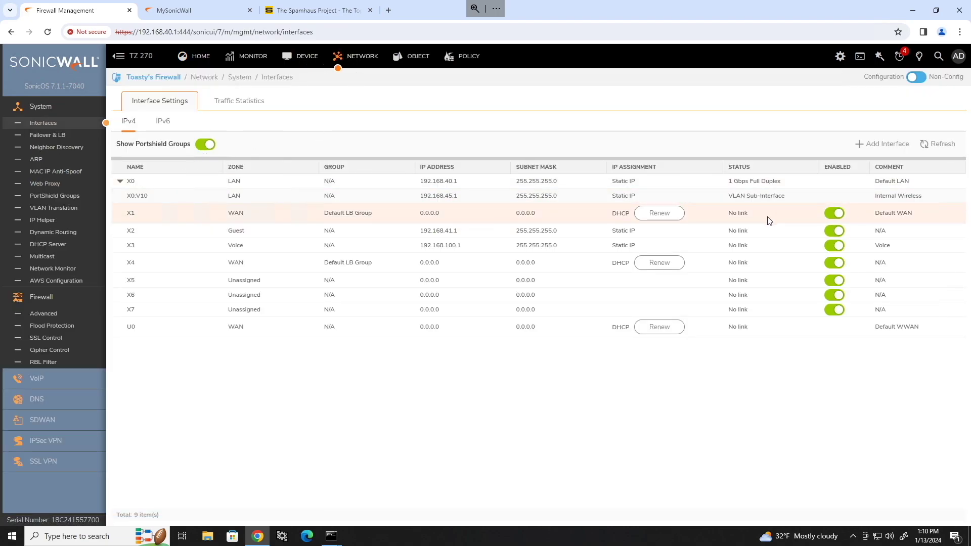
Step: Edit interface X1 (WAN), turn on HTTPS management, and confirm with OK
click(784, 214)
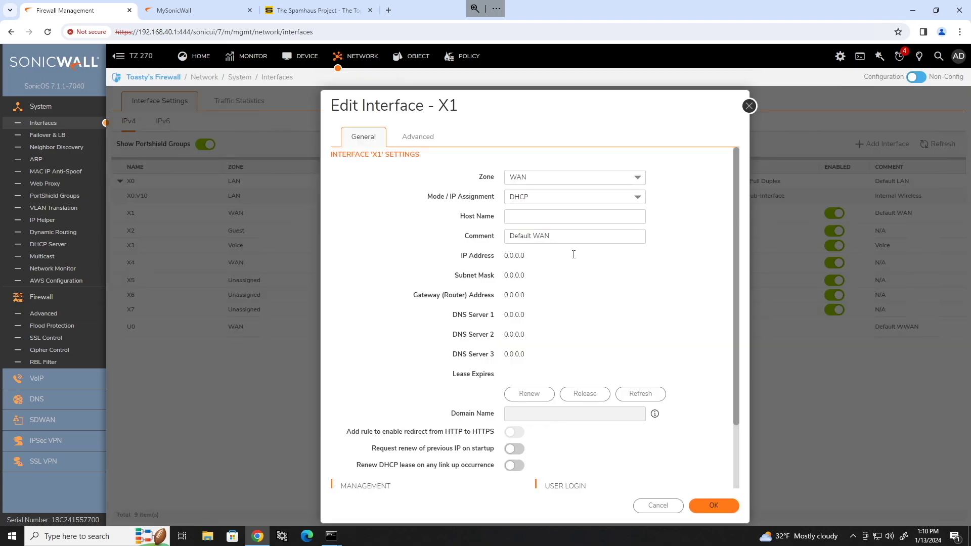
scroll(457, 395, down, 3)
click(432, 432)
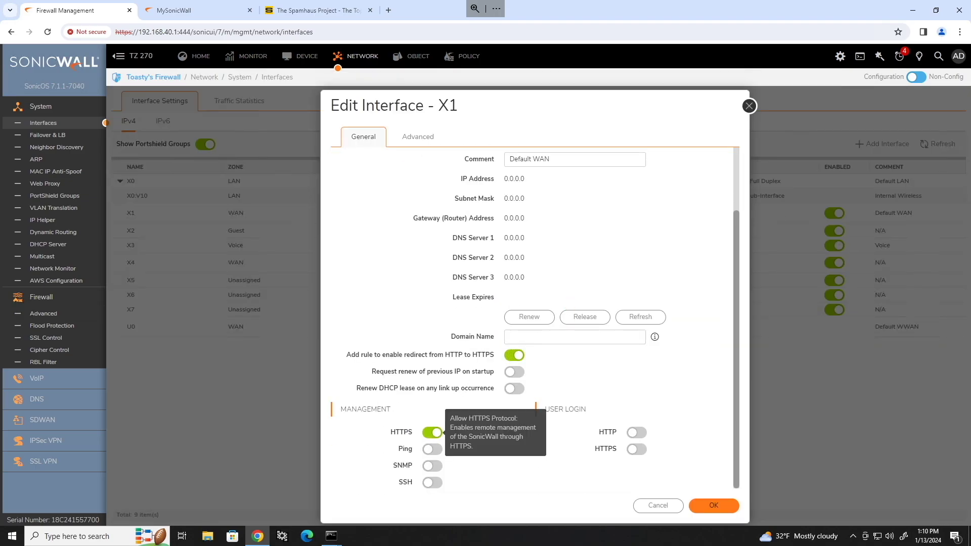
click(713, 505)
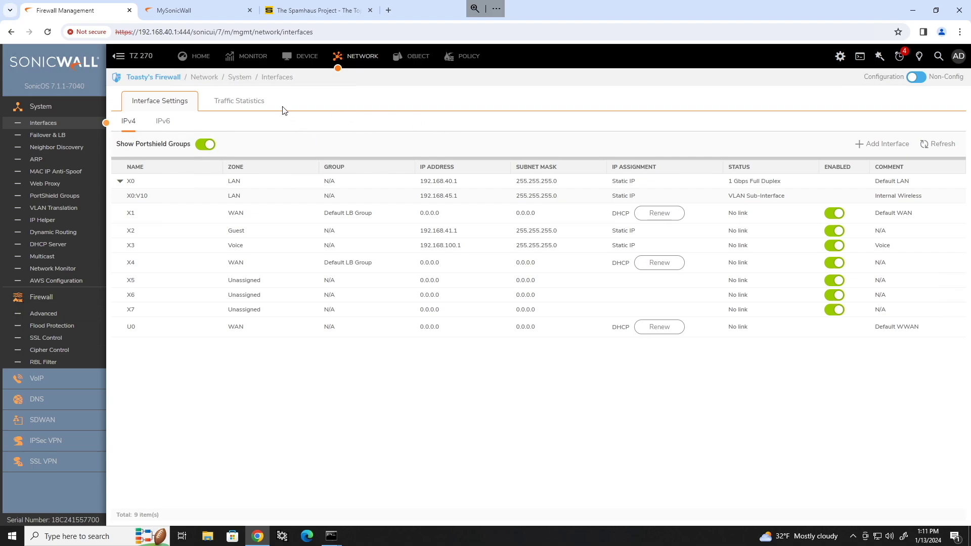
Step: Under OBJECT > Addresses, view Address Groups, search 'WAN' and expand WAN Interface IP
click(410, 61)
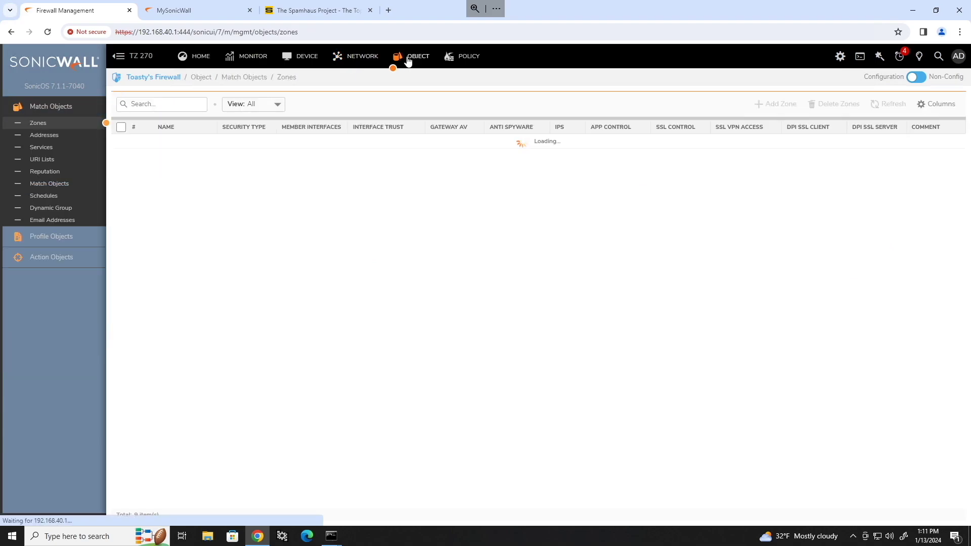
click(46, 136)
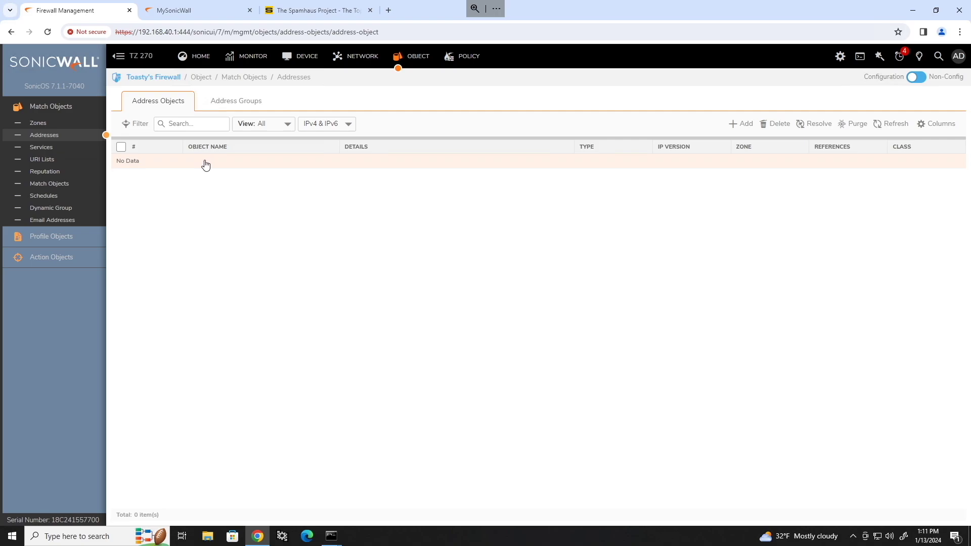
click(219, 103)
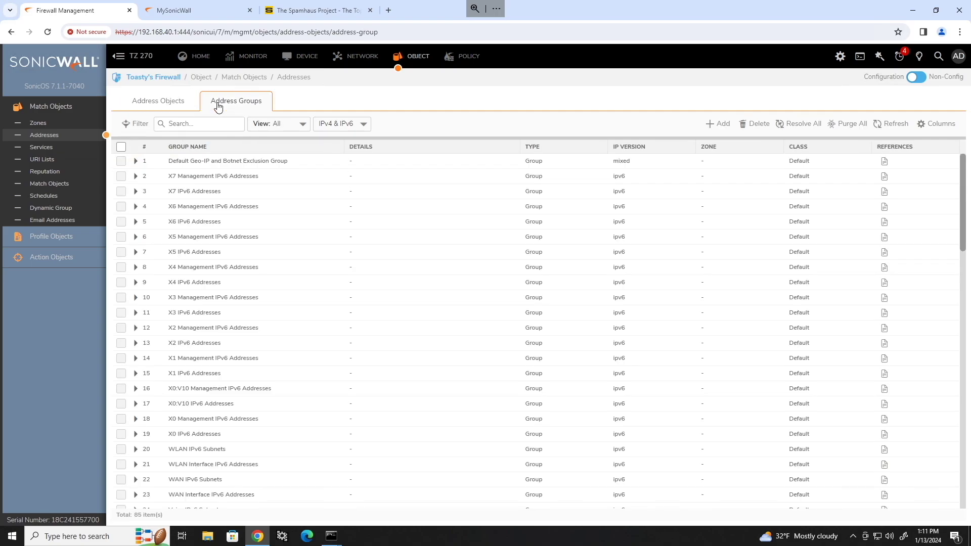
scroll(348, 362, down, 15)
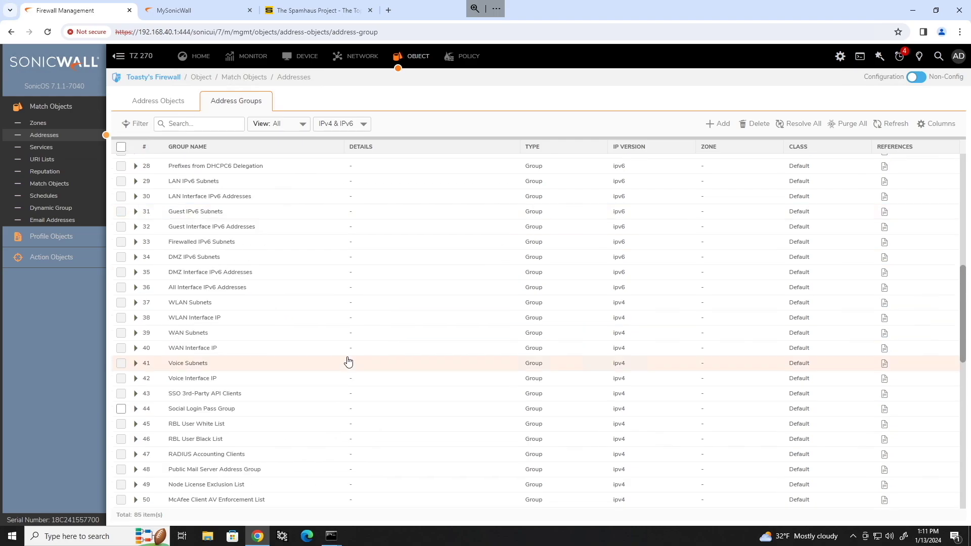
mouse_move(348, 362)
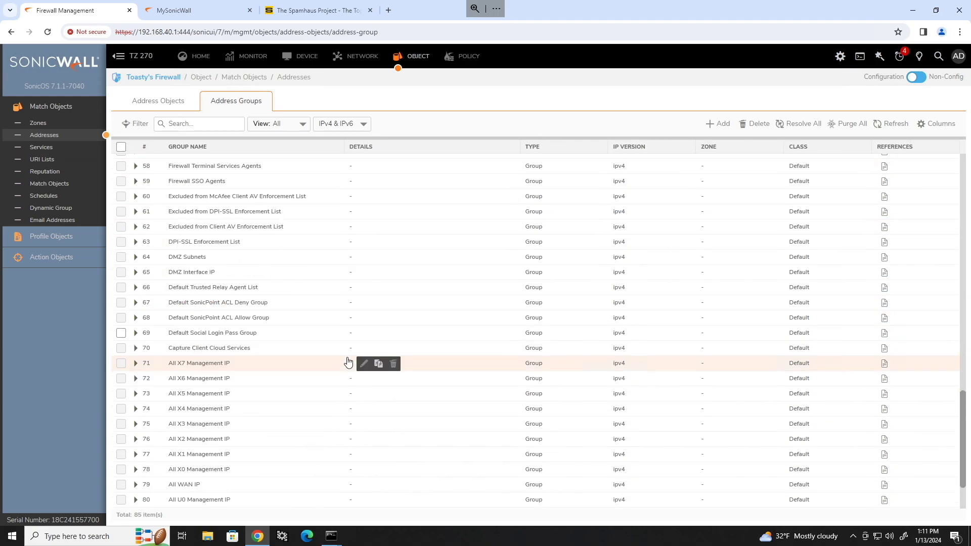
scroll(348, 362, up, 15)
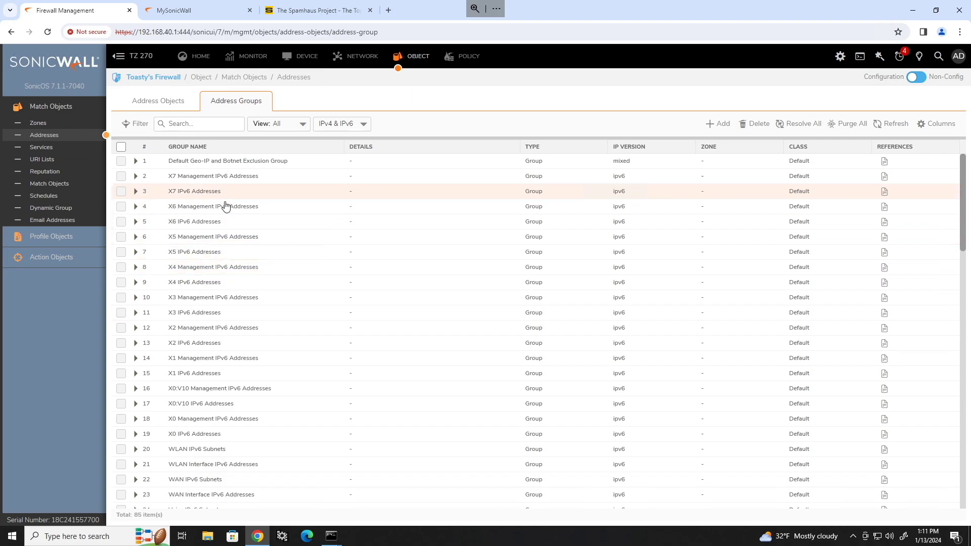
click(215, 125)
text(WAN)
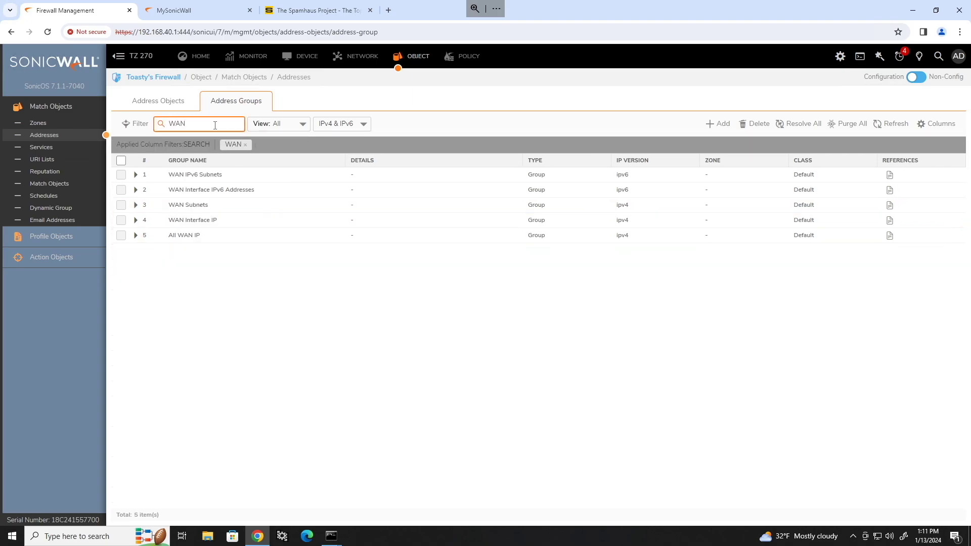
click(136, 223)
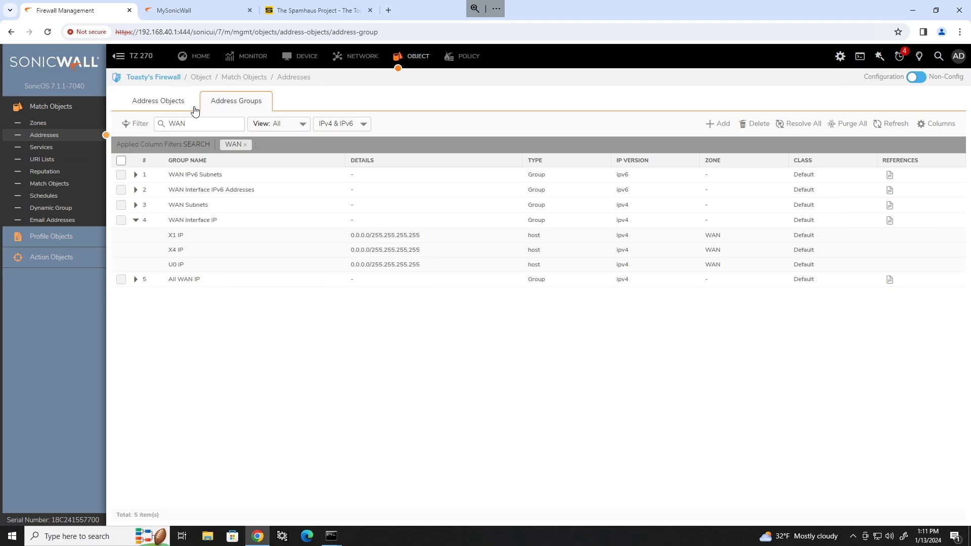
Step: Return to the Address Objects tab and highlight the X2 IP entry
click(177, 101)
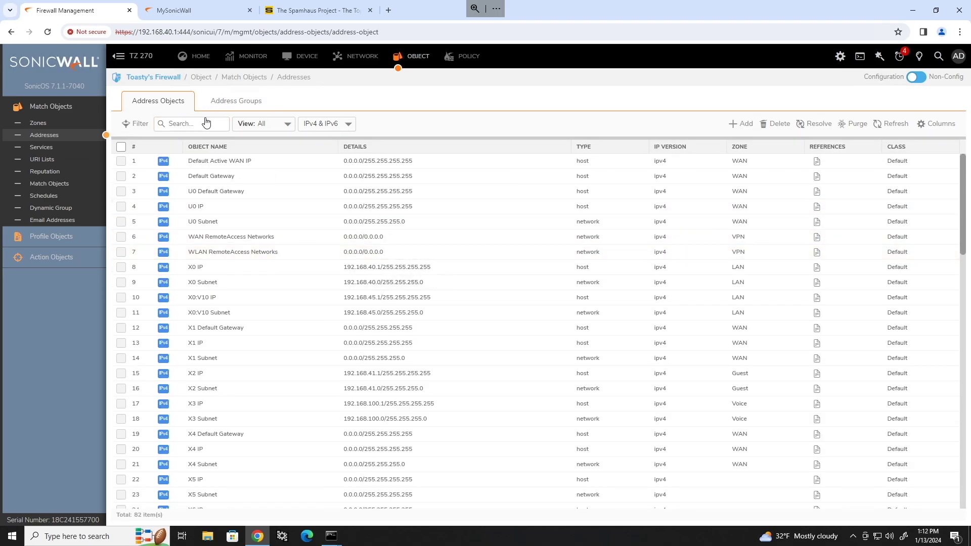
scroll(522, 332, down, 8)
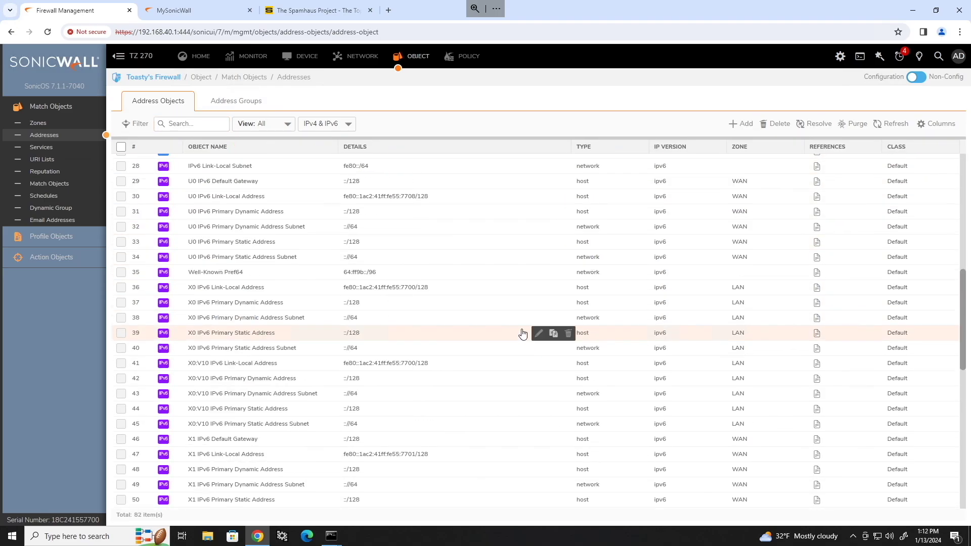
scroll(523, 333, up, 8)
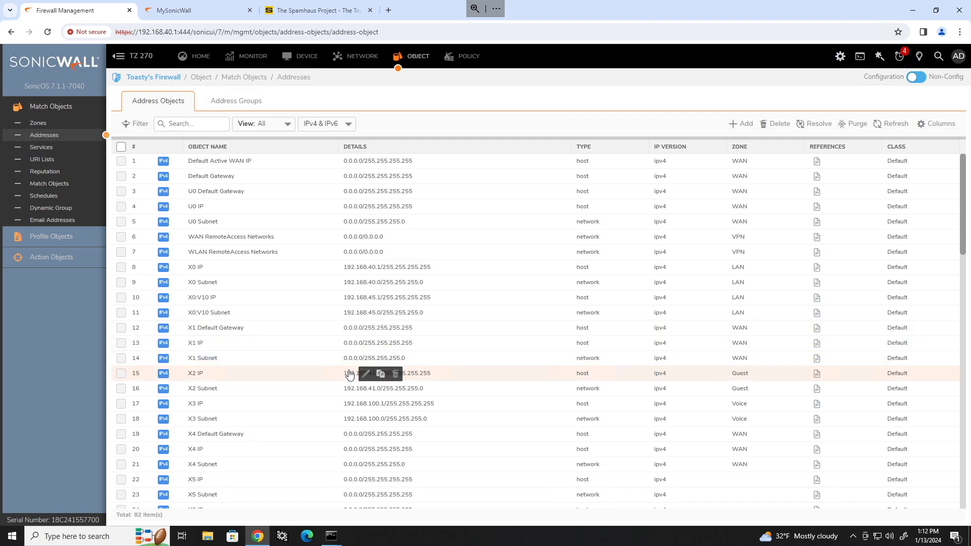
triple_click(223, 379)
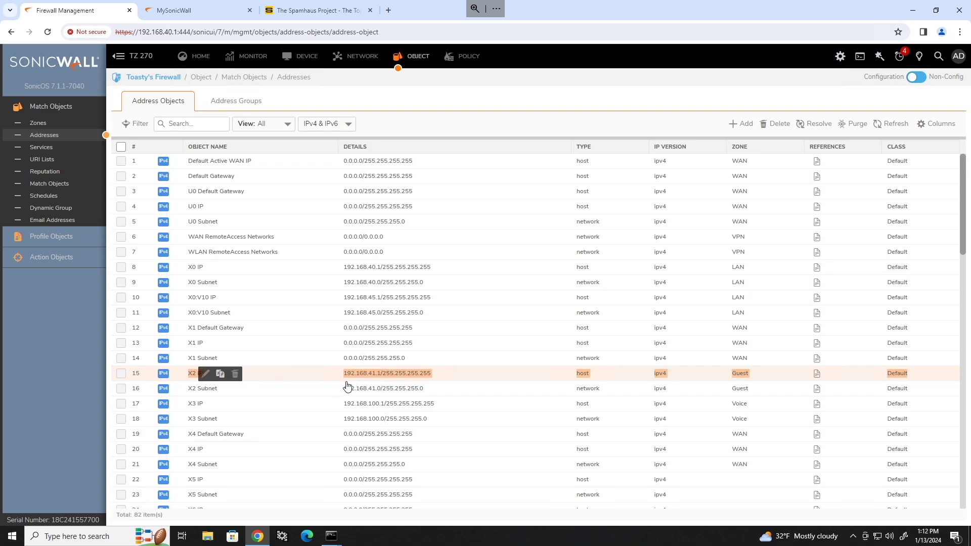
click(195, 394)
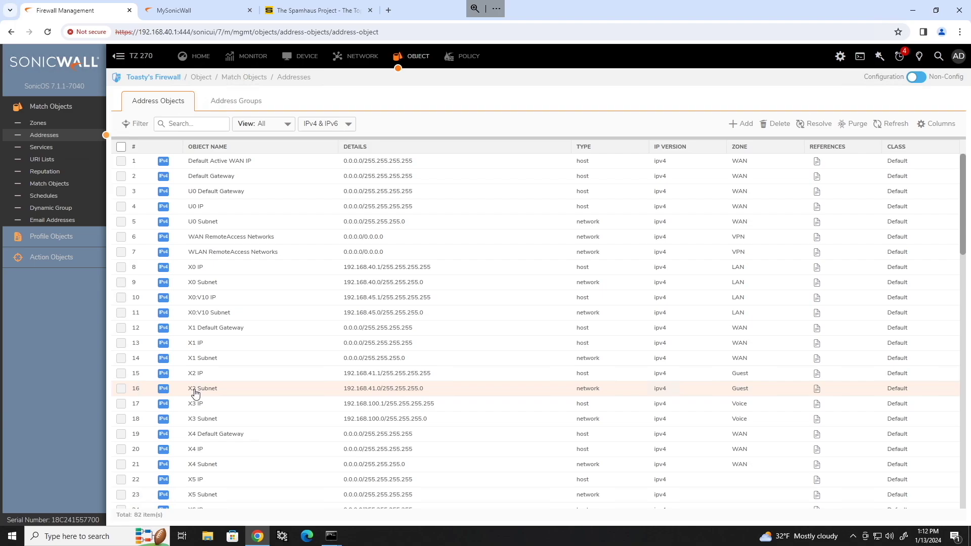
Step: Review X2 Subnet 192.168.41.0/255.255.255.0, X2 IP 192.168.41.1 and the X1 Subnet entries
drag(186, 394, 254, 394)
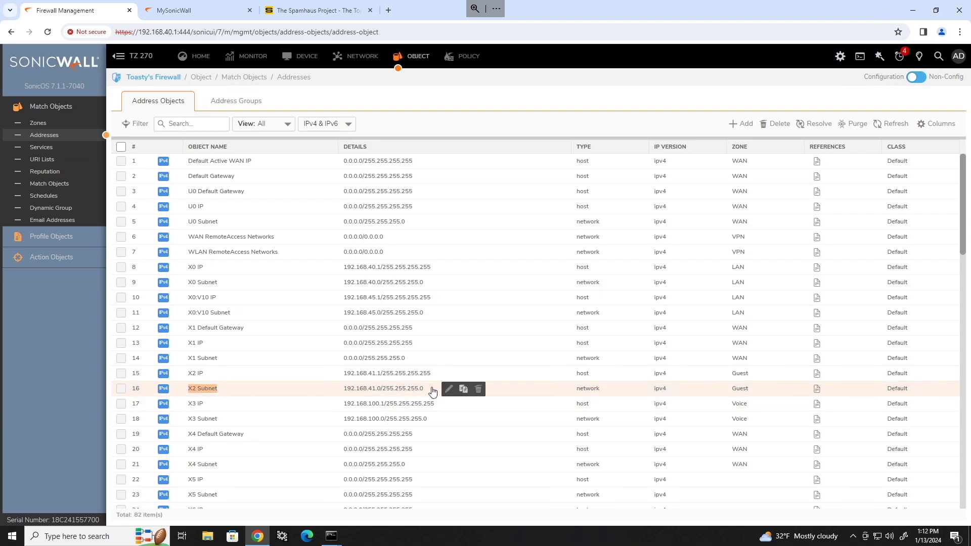
drag(427, 438, 344, 437)
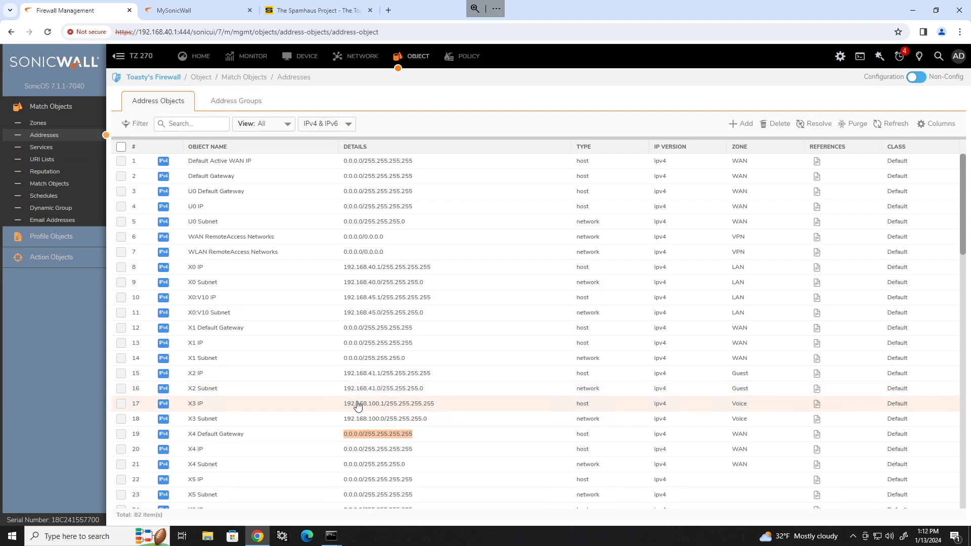
scroll(358, 405, down, 3)
scroll(358, 406, up, 3)
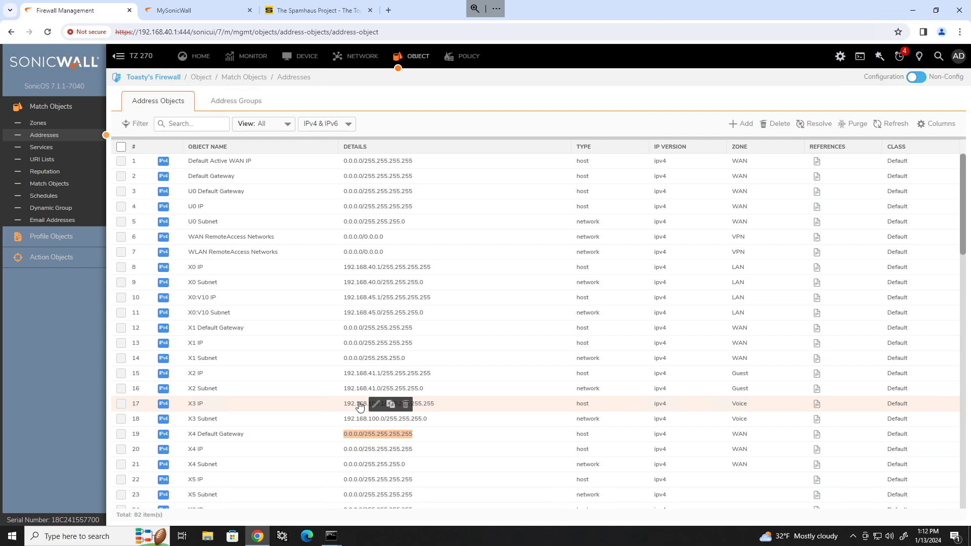
drag(426, 394, 330, 394)
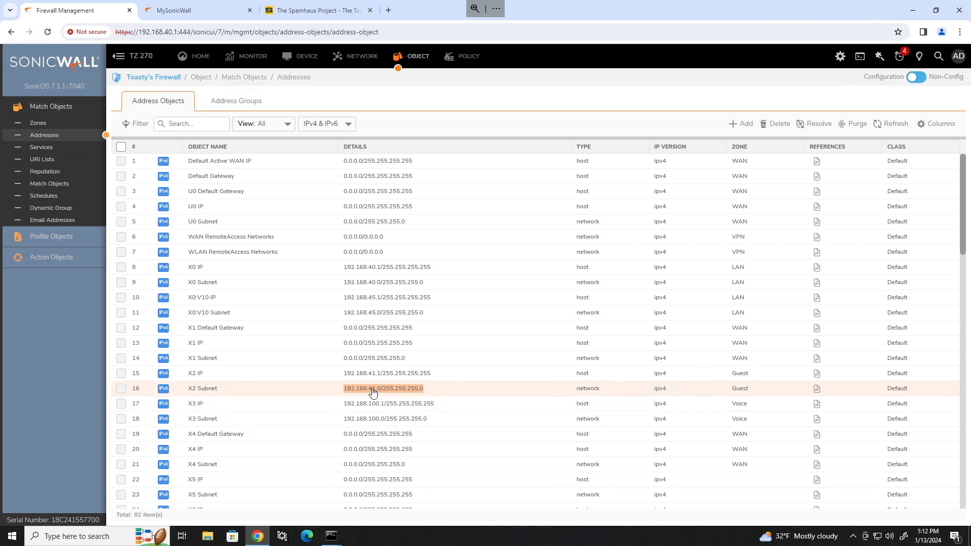
drag(434, 374, 342, 374)
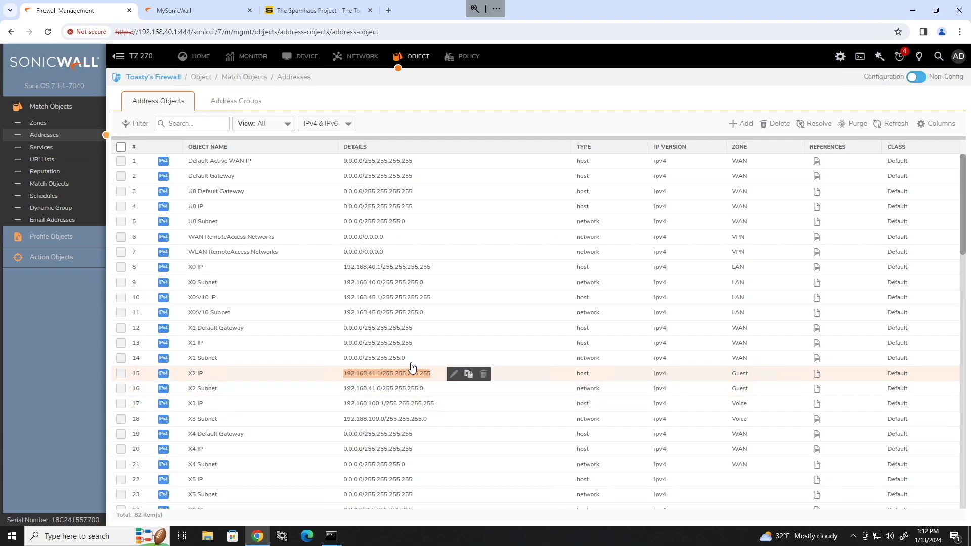
drag(411, 361, 341, 358)
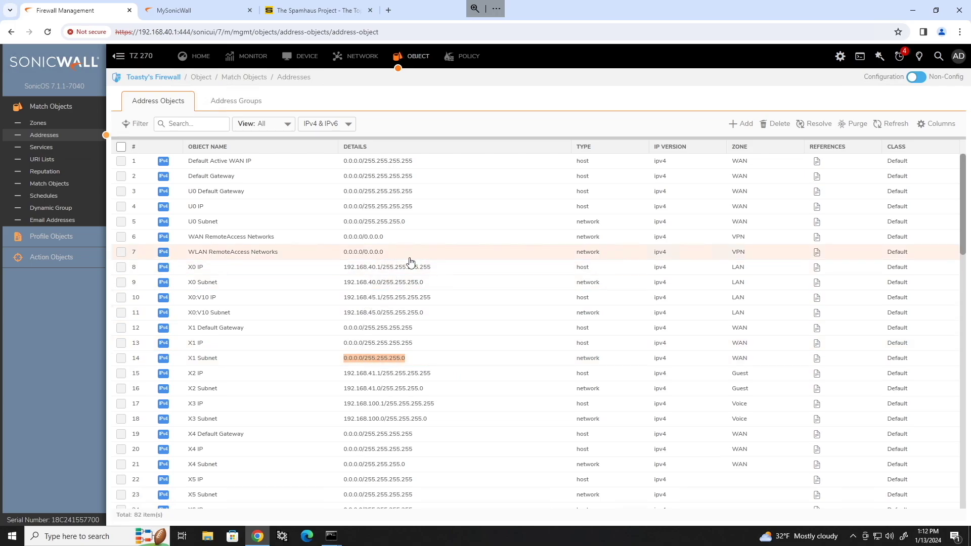
scroll(458, 346, down, 6)
scroll(458, 347, up, 6)
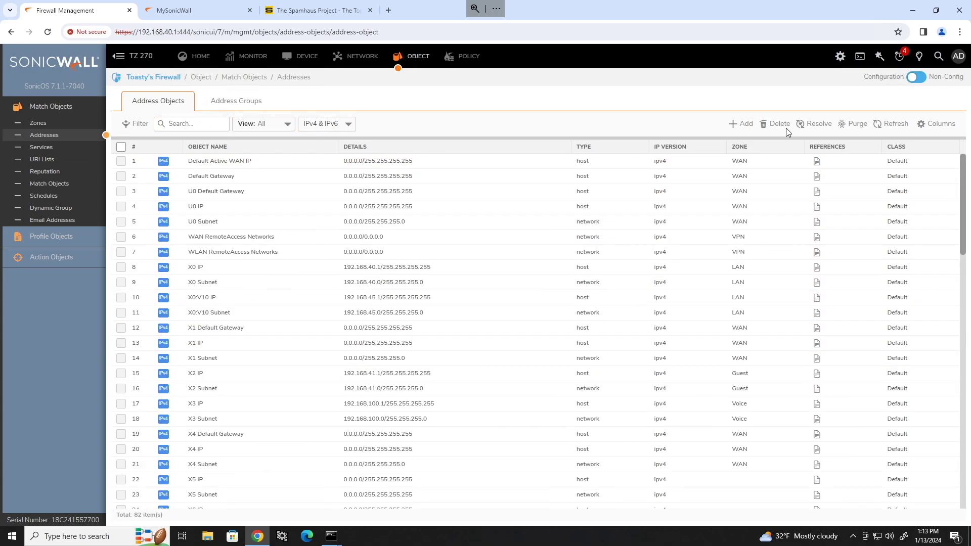
Step: Create a new address object named 'Office', zone WAN, type Host, IP 40.40.40.1
click(743, 125)
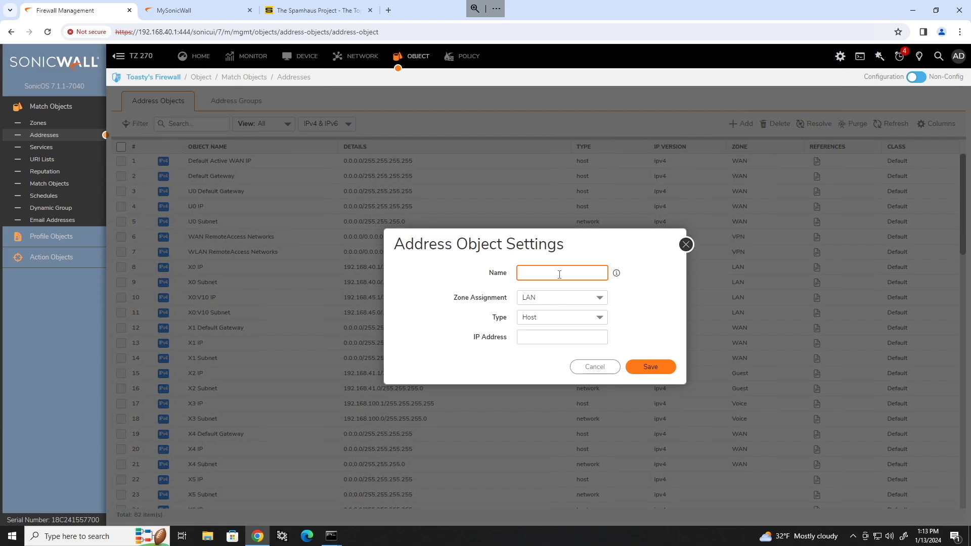
text(Office)
click(570, 304)
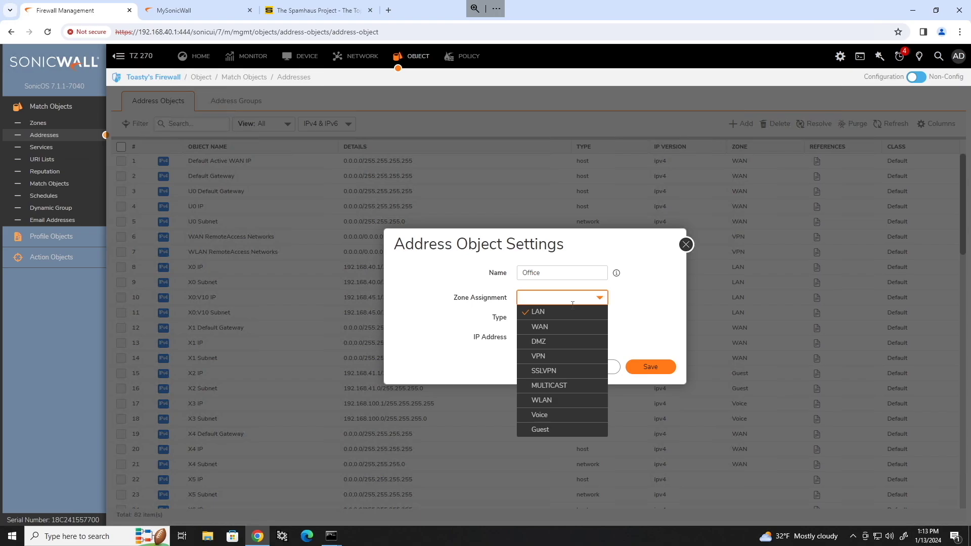
click(537, 327)
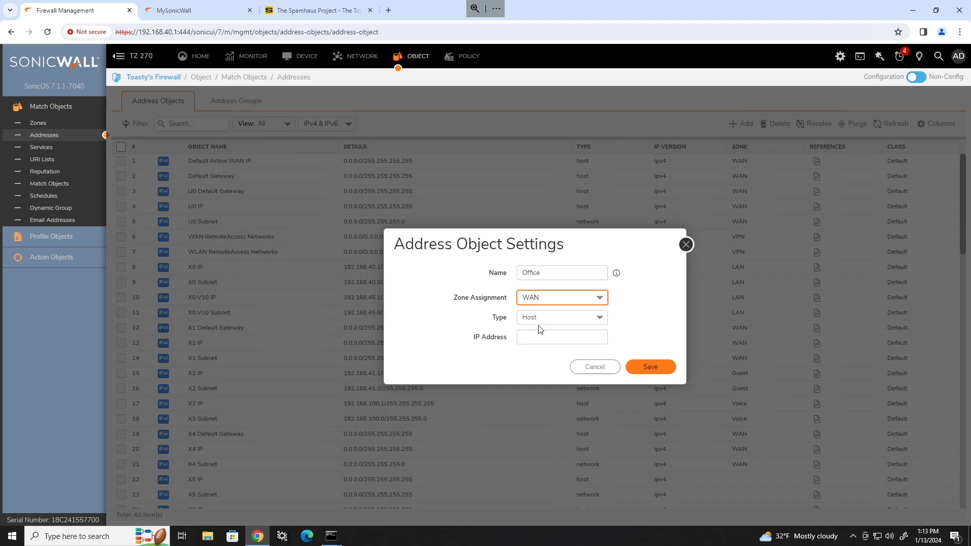
click(600, 321)
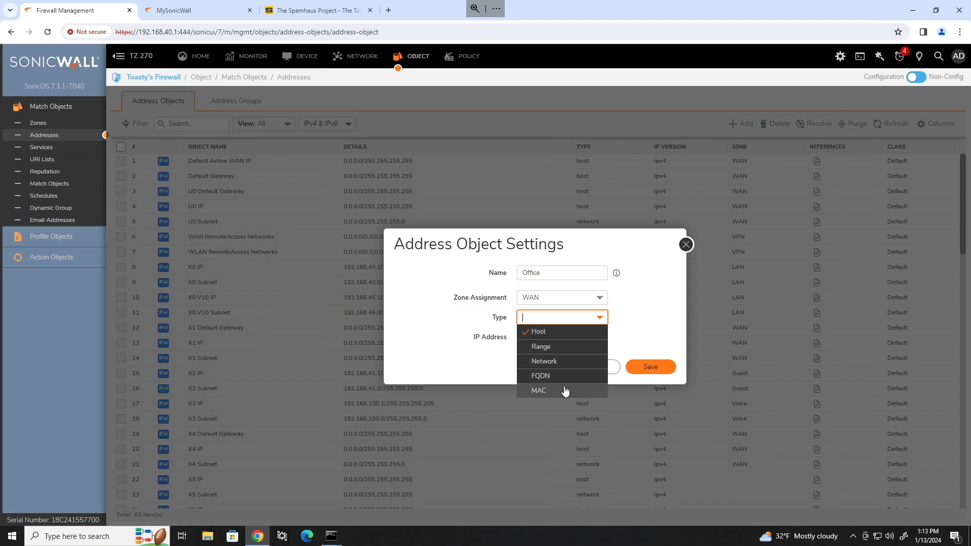
click(575, 334)
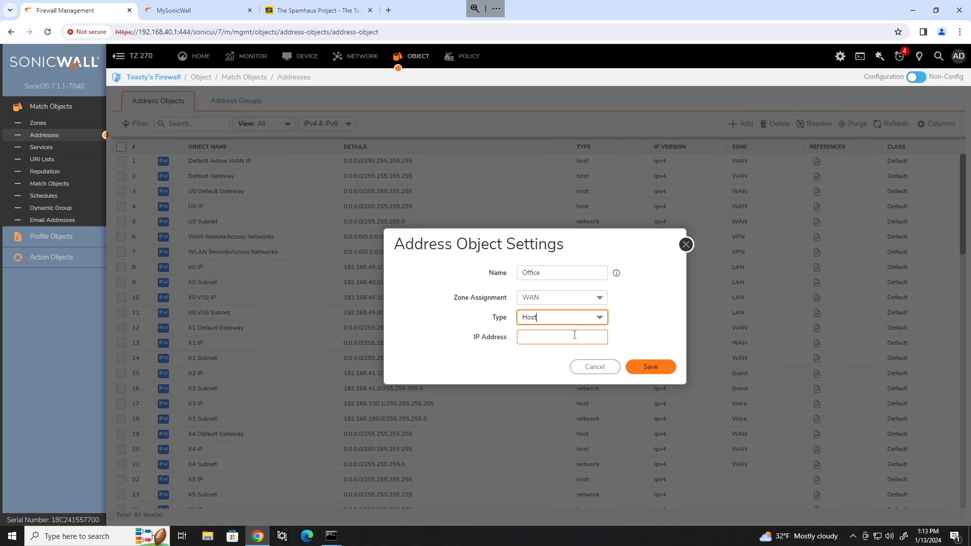
click(589, 338)
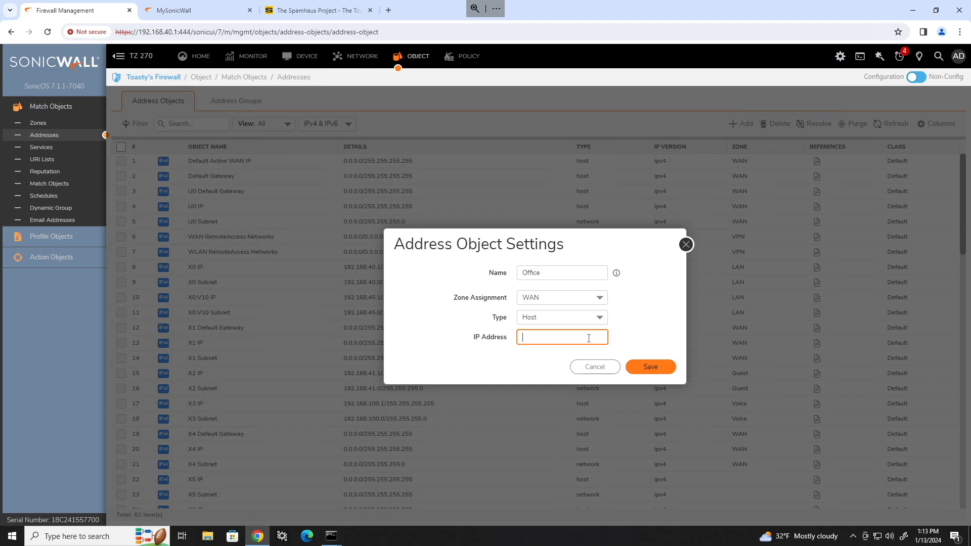
text(40)
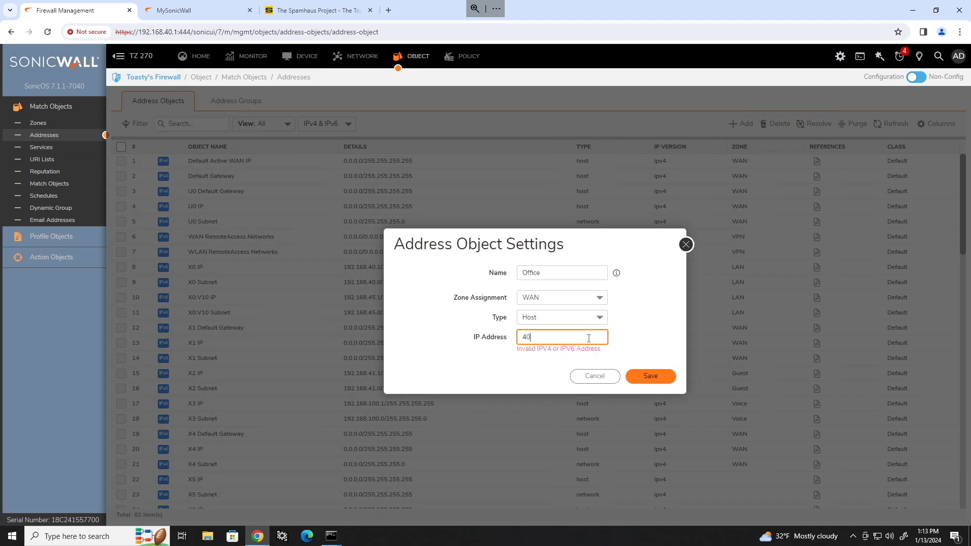
text(.40.40.1)
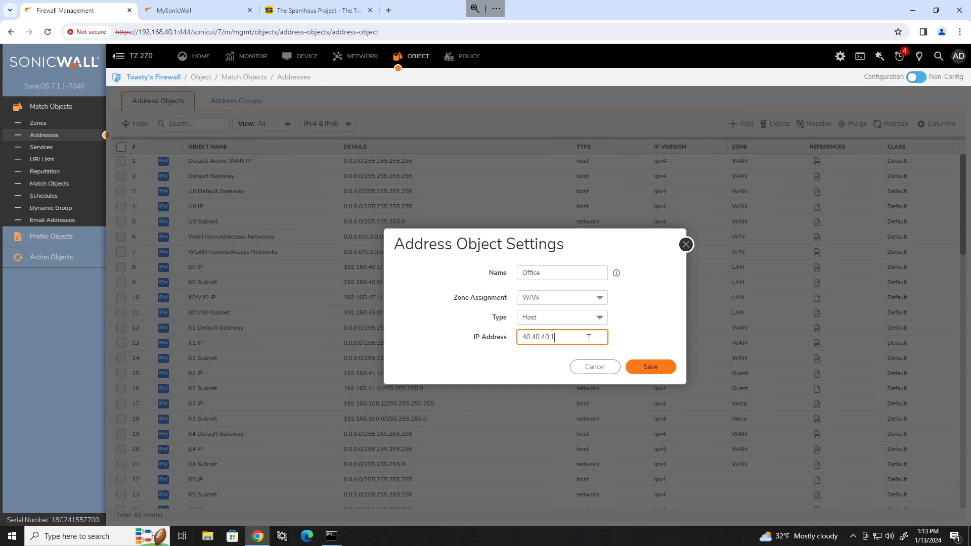
click(657, 306)
Step: Save Office, then save a second WAN host 'Home - Public - IP' at 40.40.41.1
click(651, 367)
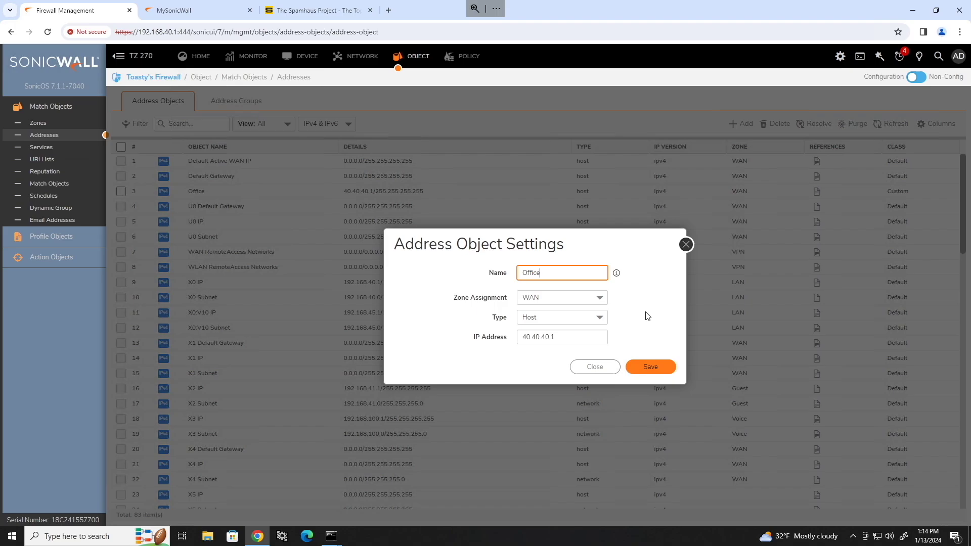
double_click(532, 273)
text(H)
text(j -)
key(BackSpace)
key(BackSpace)
key(BackSpace)
text(- Public - IP)
click(659, 244)
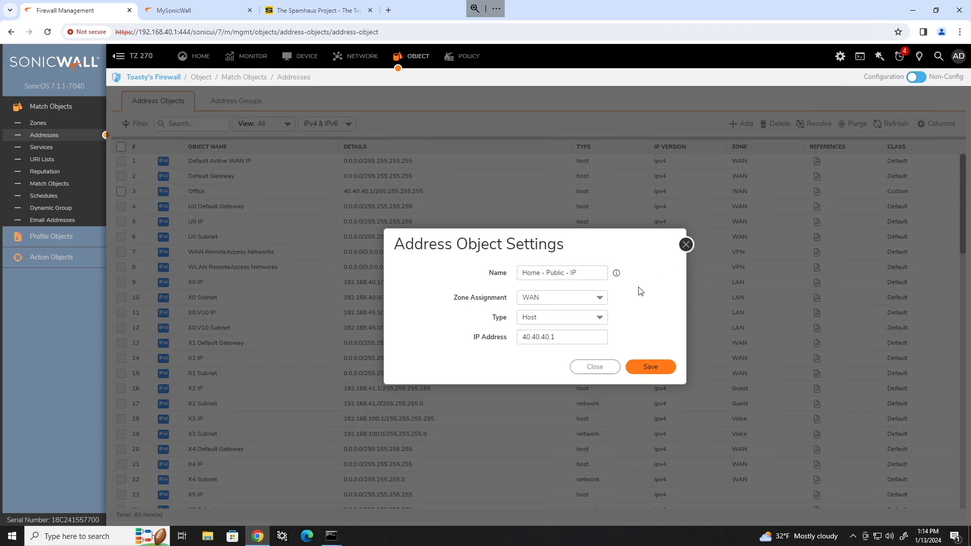
click(563, 336)
drag(540, 337, 568, 337)
text(41.1)
click(649, 368)
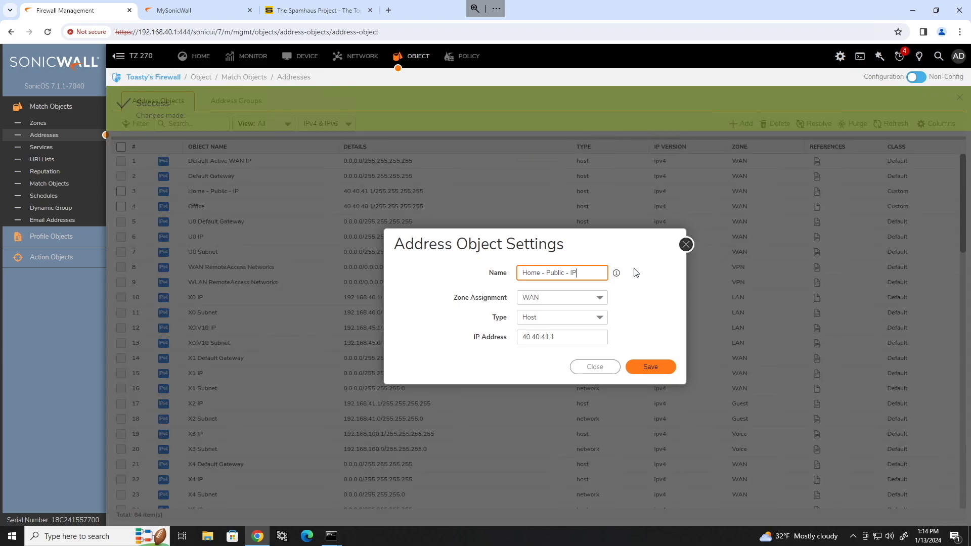
Step: Close the address object settings and set the list view to Custom objects
click(686, 245)
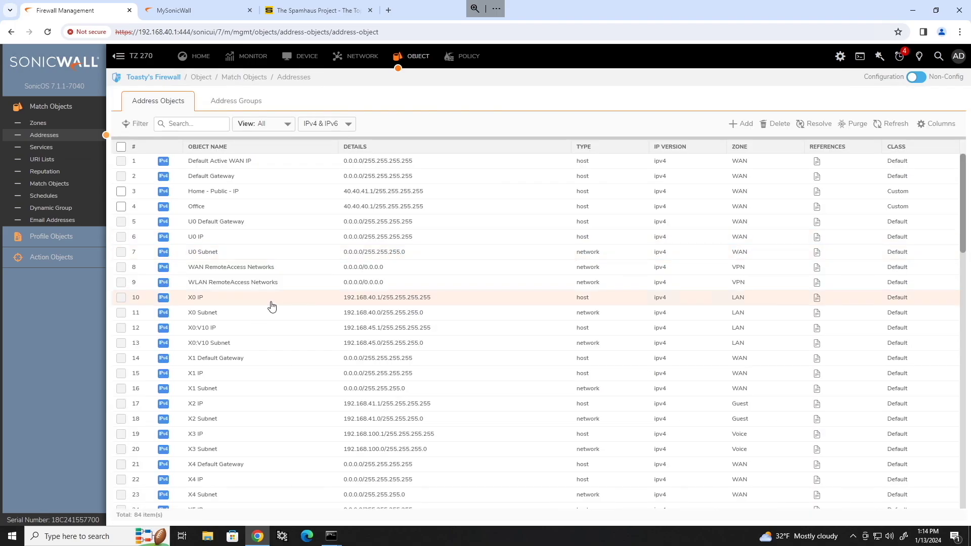
click(282, 127)
click(265, 166)
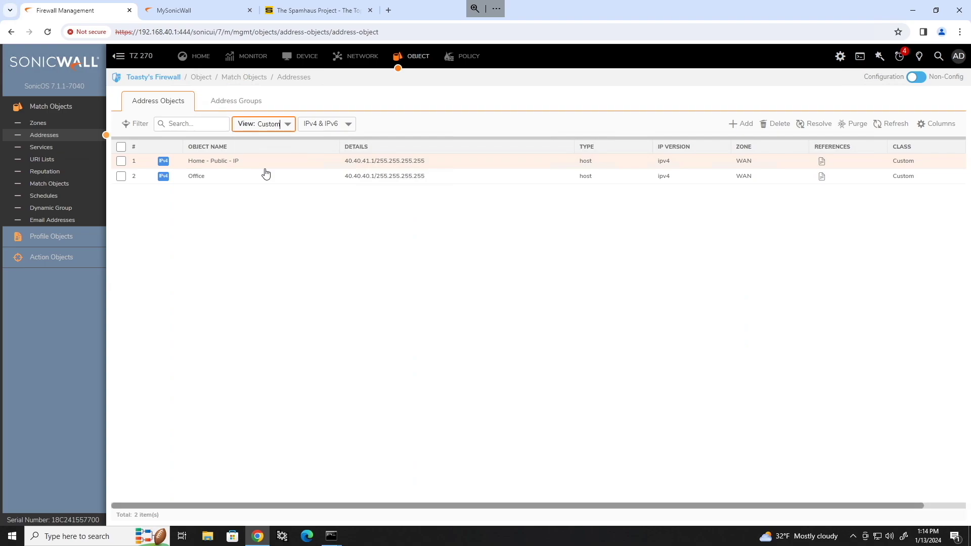
mouse_move(164, 169)
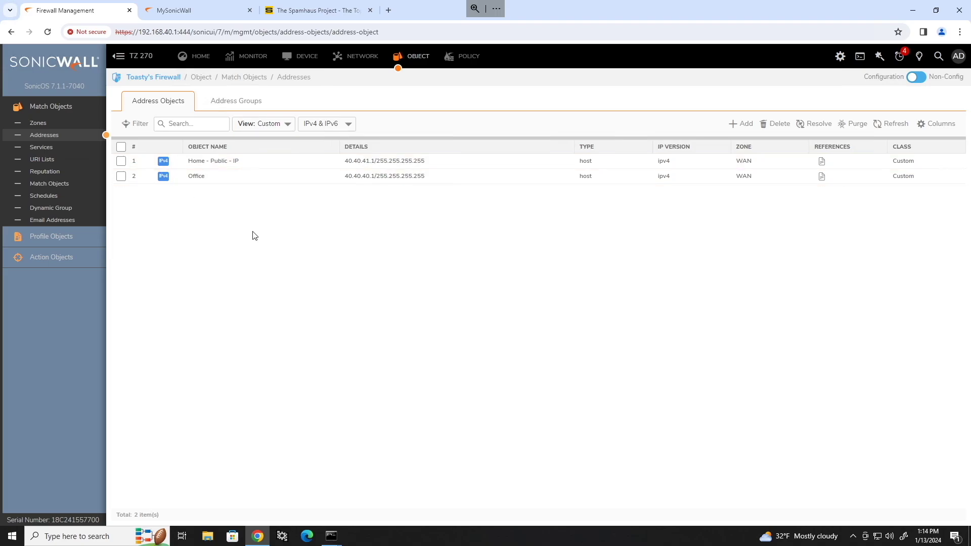
Step: Start a new address group named 'Mgmt - Public - IPs' and add Office to it
click(238, 103)
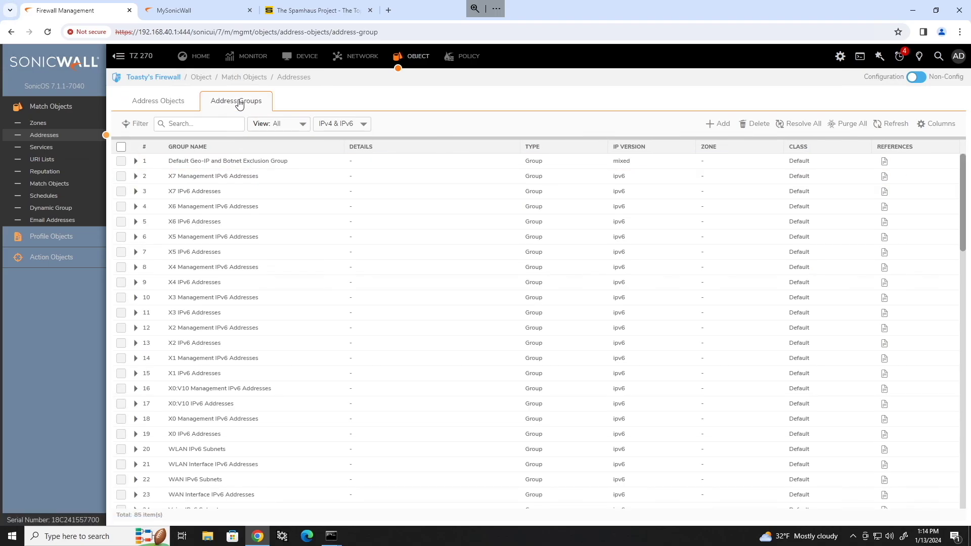
click(719, 124)
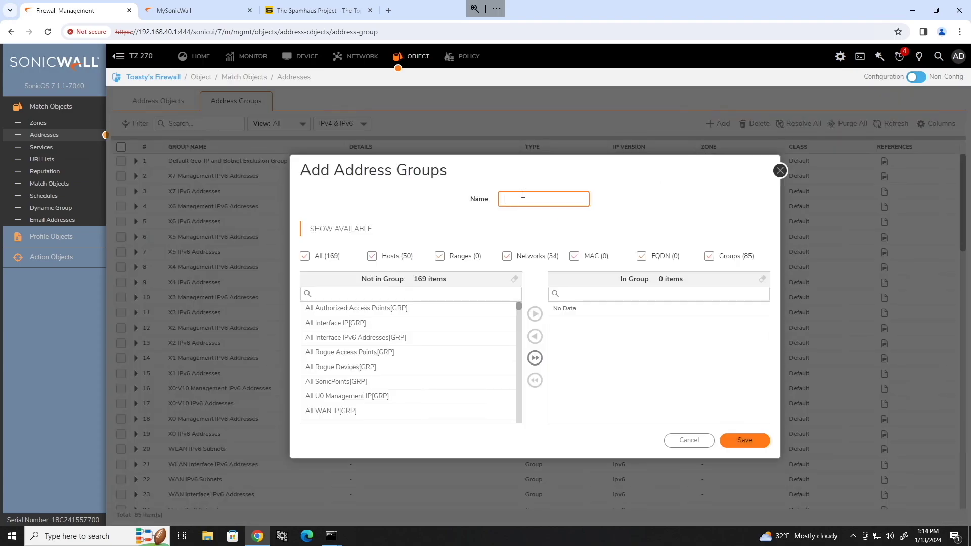
text(Mgmt - Public - IPs)
click(416, 292)
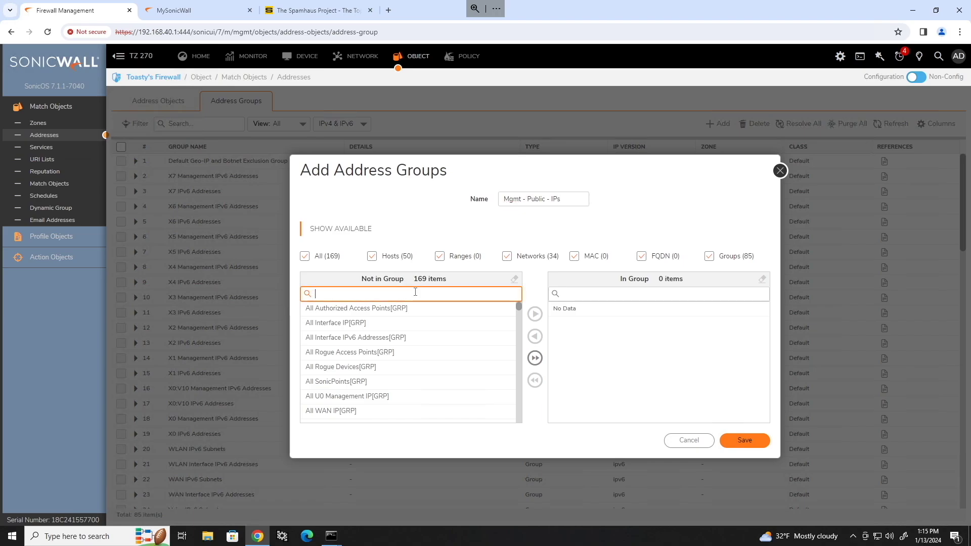
text(offic)
click(404, 310)
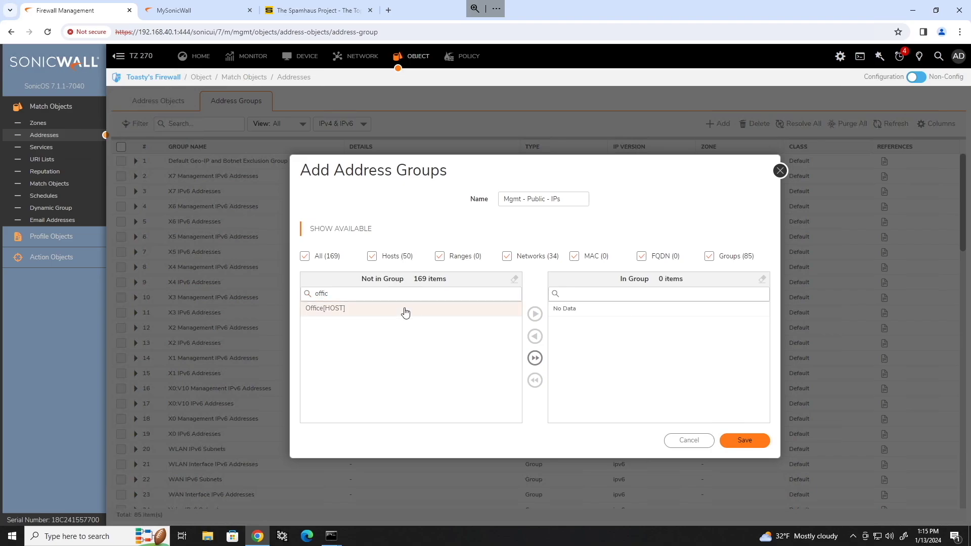
click(535, 314)
Step: Add Home - Public - IP to the group as well, then save and close it
click(372, 294)
double_click(372, 293)
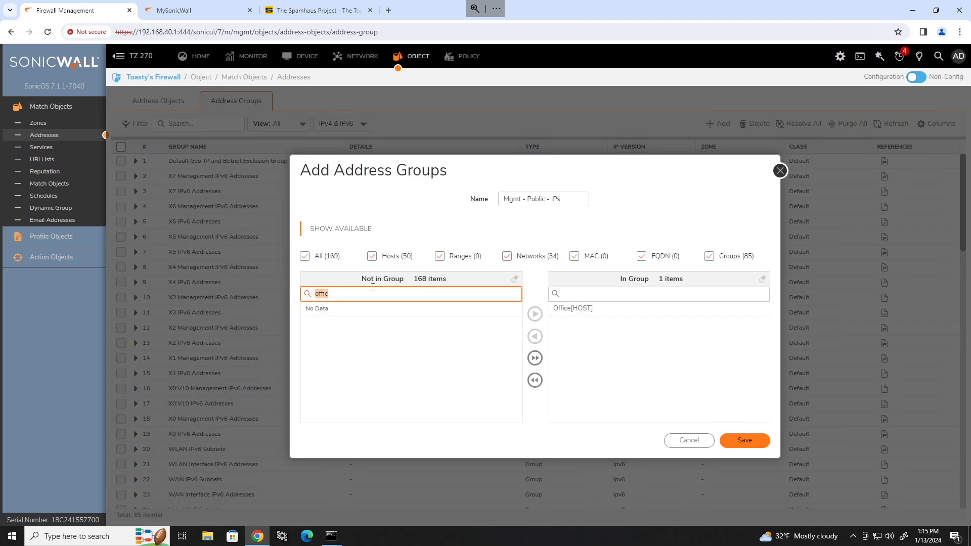
text(home)
click(406, 310)
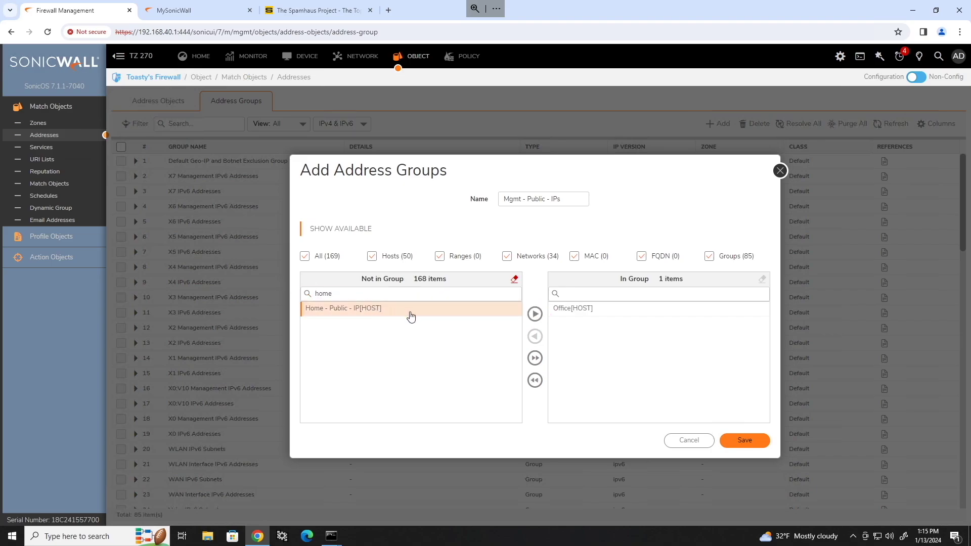
click(535, 315)
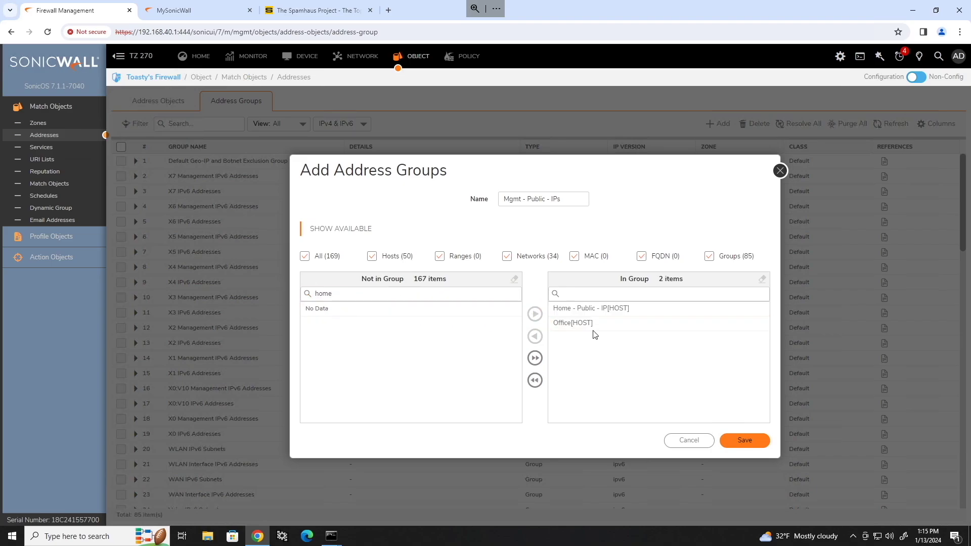
click(747, 439)
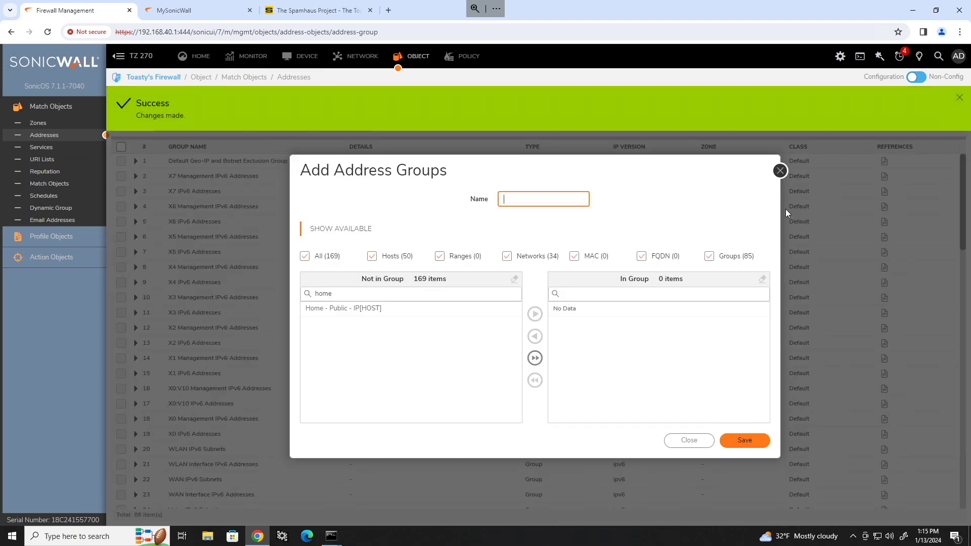
click(781, 171)
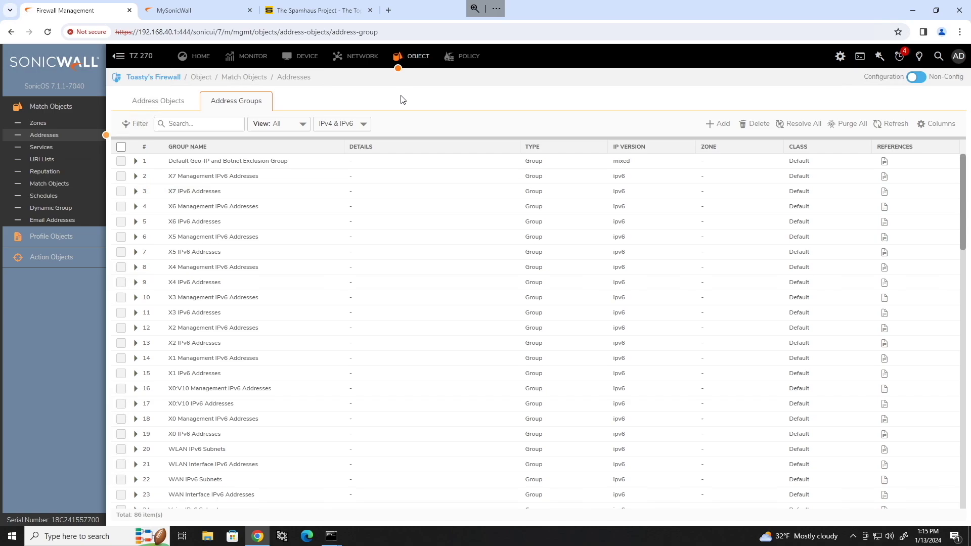
Step: Go to the Access Rules list under Policy, review the existing rules, and begin a blank new rule
click(461, 59)
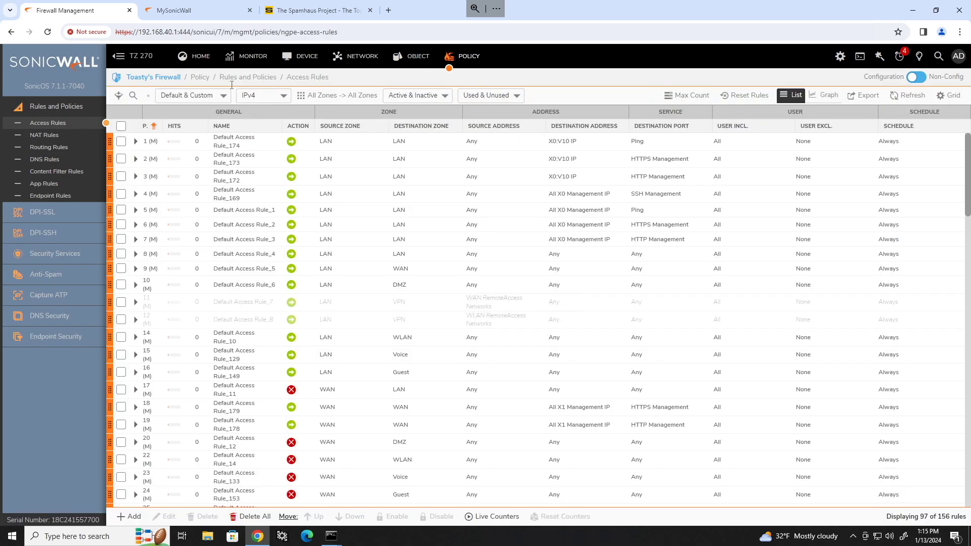
click(62, 125)
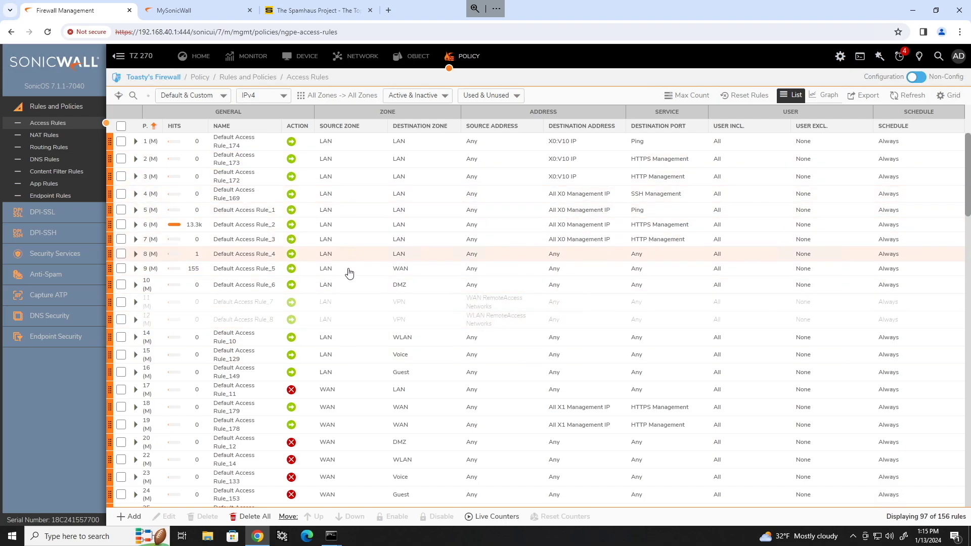
mouse_move(476, 301)
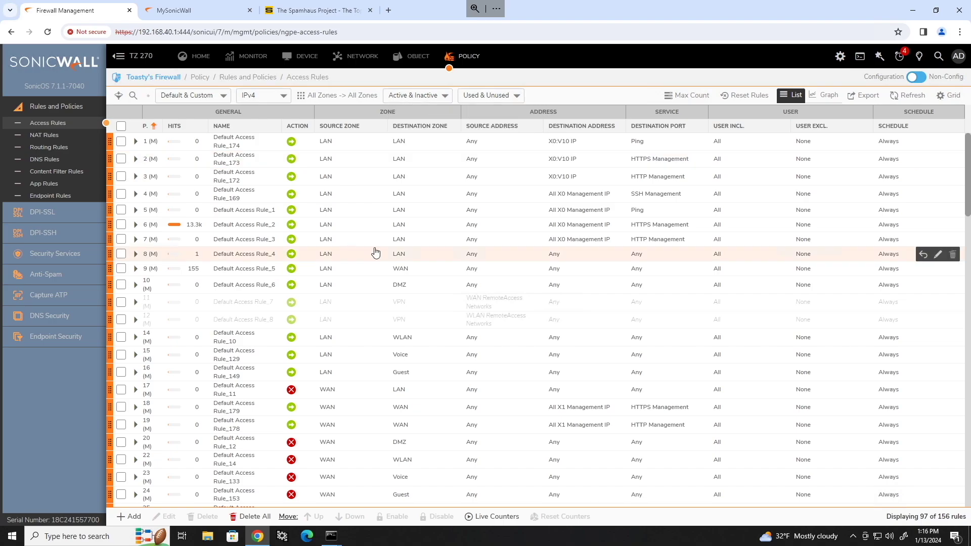
mouse_move(363, 214)
scroll(570, 341, down, 6)
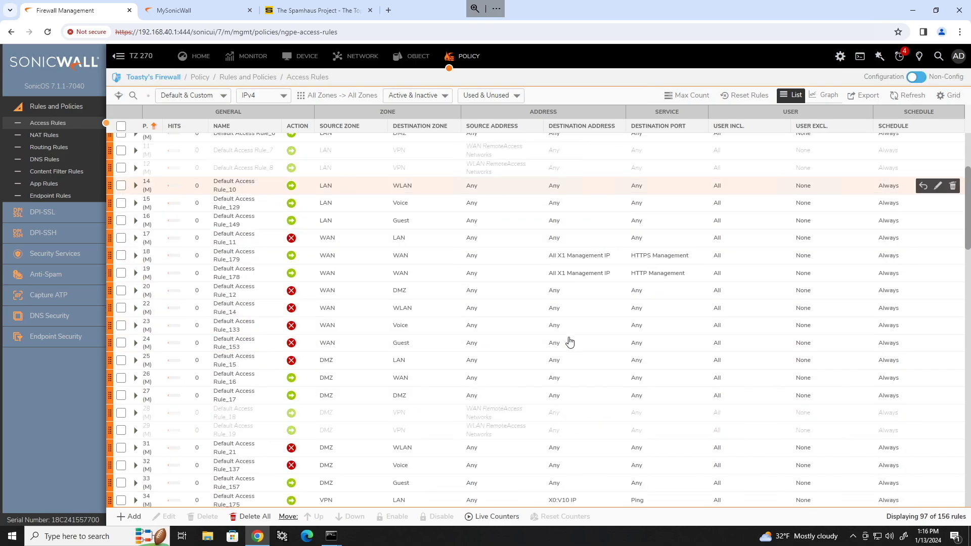
scroll(570, 343, down, 8)
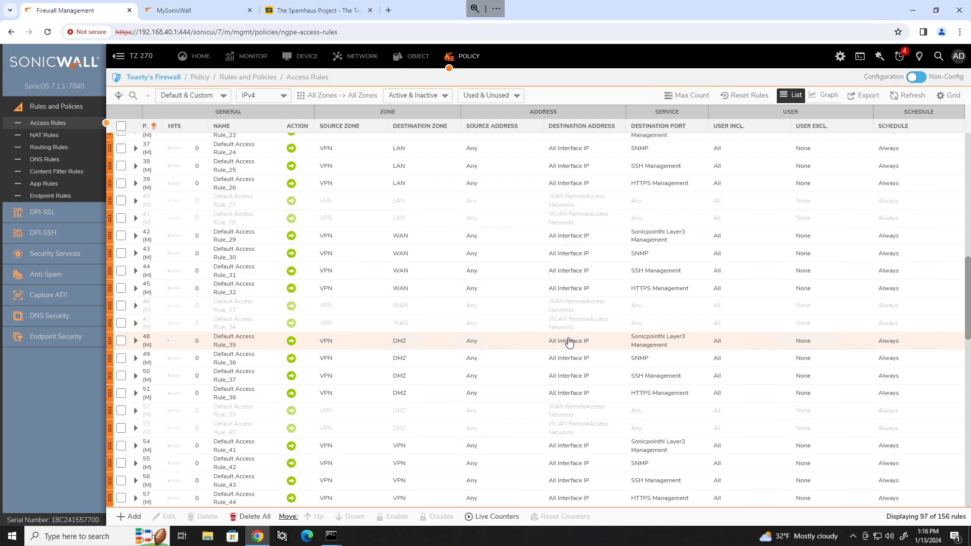
scroll(570, 347, down, 6)
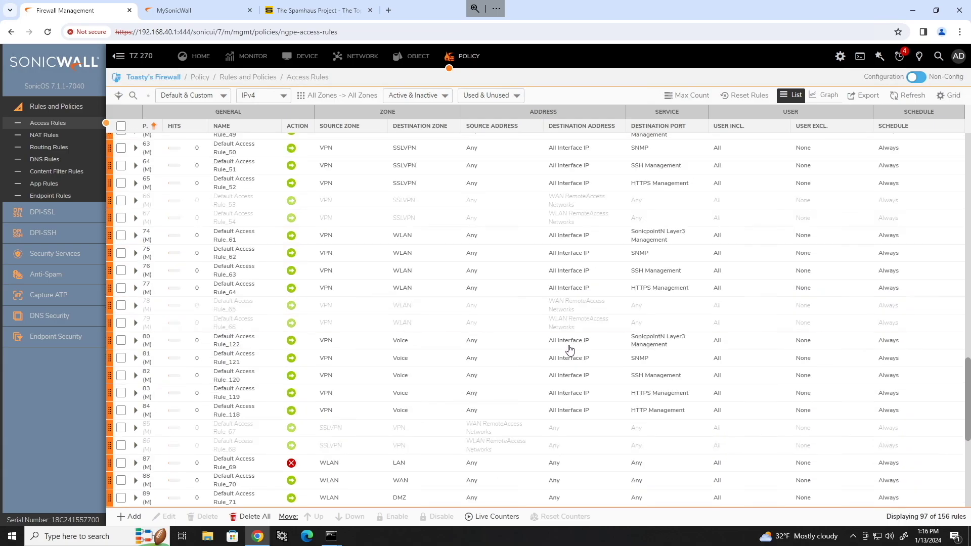
scroll(536, 369, down, 5)
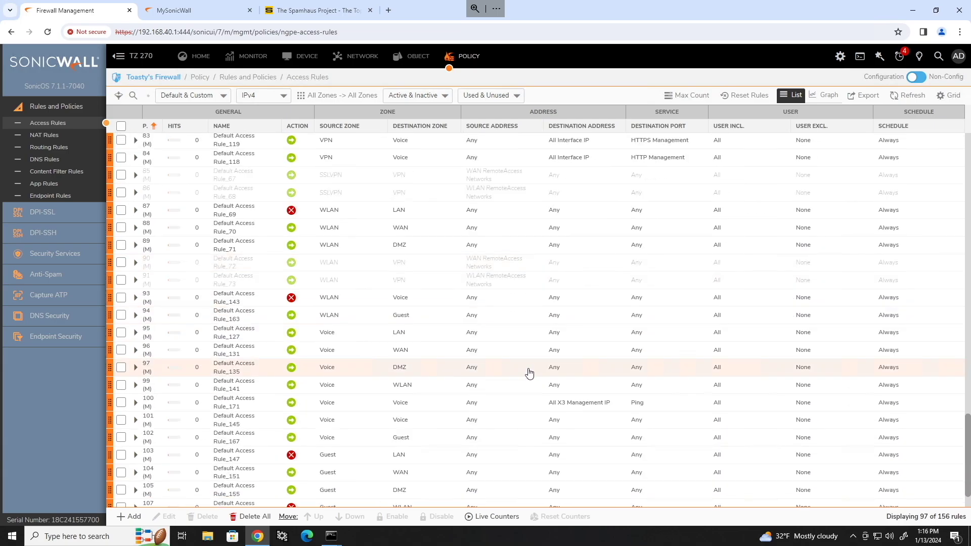
scroll(528, 373, up, 12)
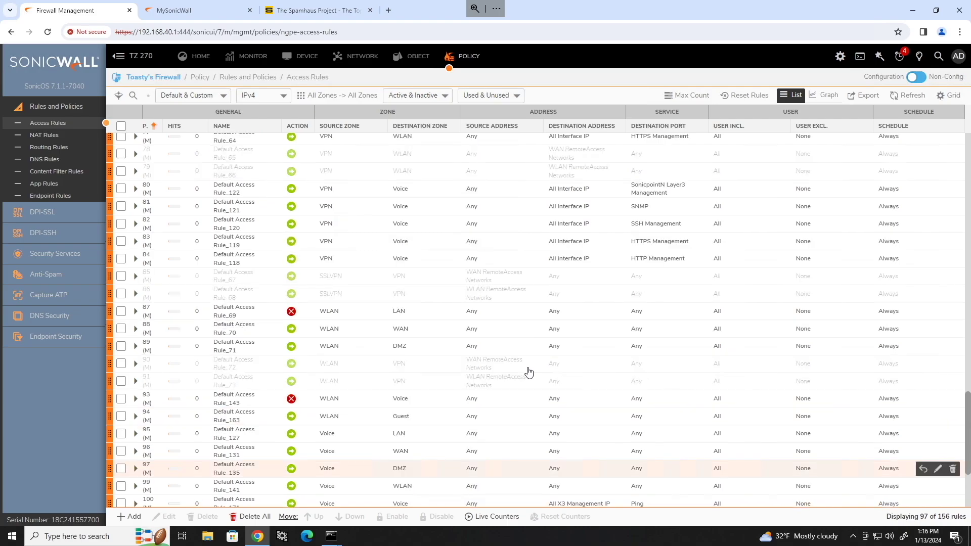
scroll(528, 373, up, 10)
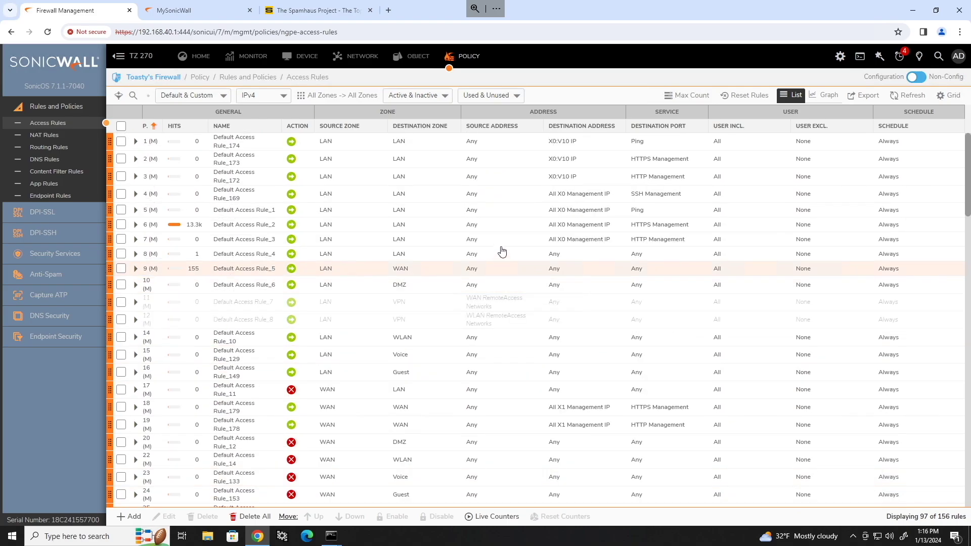
mouse_move(559, 247)
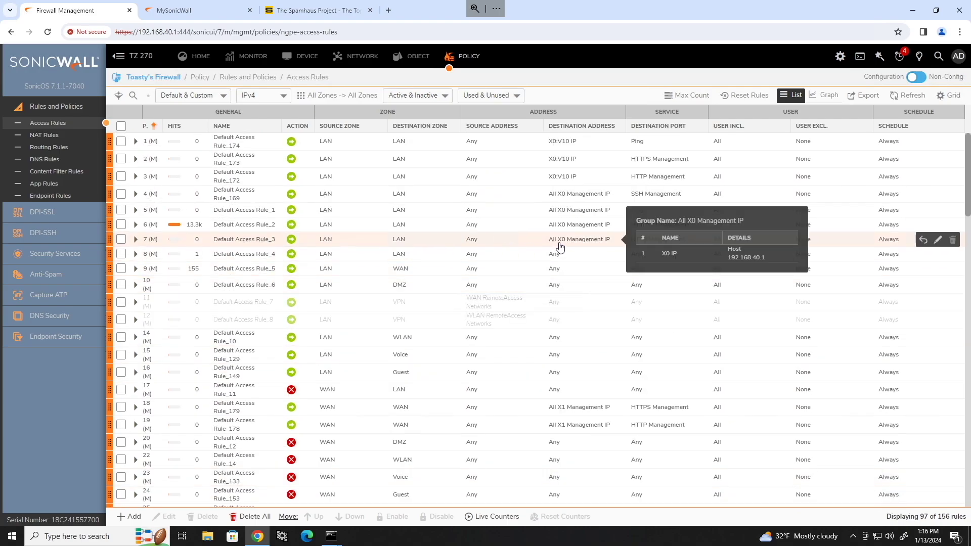
mouse_move(658, 245)
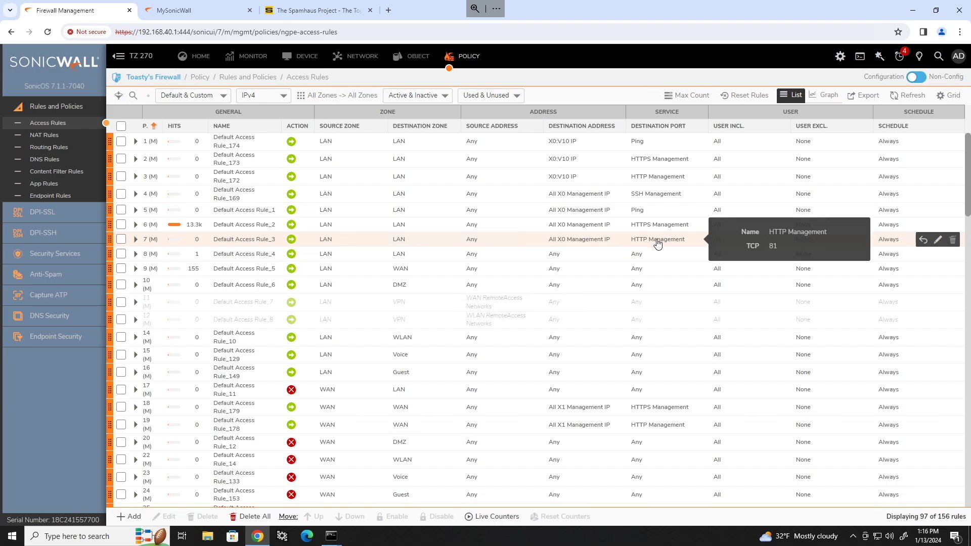
click(134, 517)
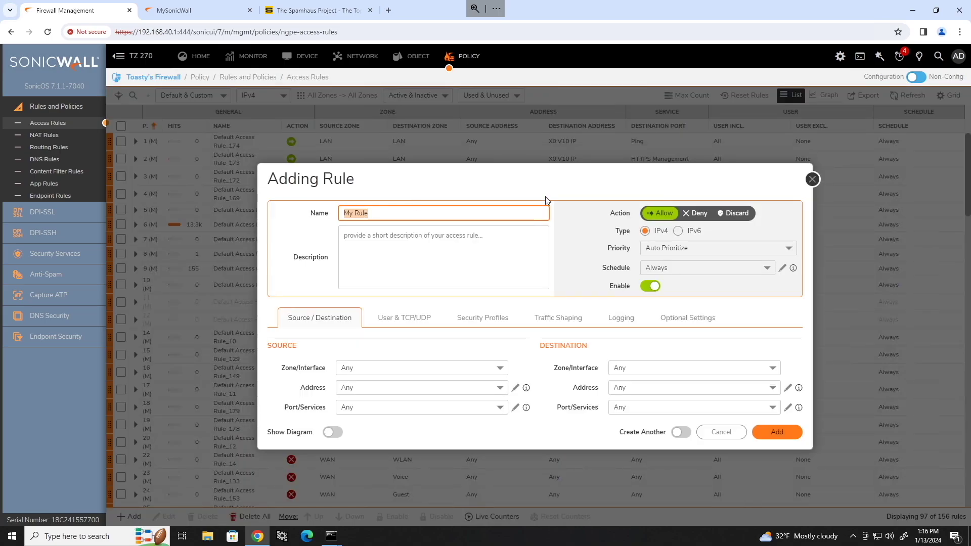
Step: Name the new rule 'Public - Mgmt' and keep its priority on Auto Prioritize
text(Public - Manag)
key(BackSpace)
key(BackSpace)
key(BackSpace)
key(BackSpace)
text(gmt)
click(550, 182)
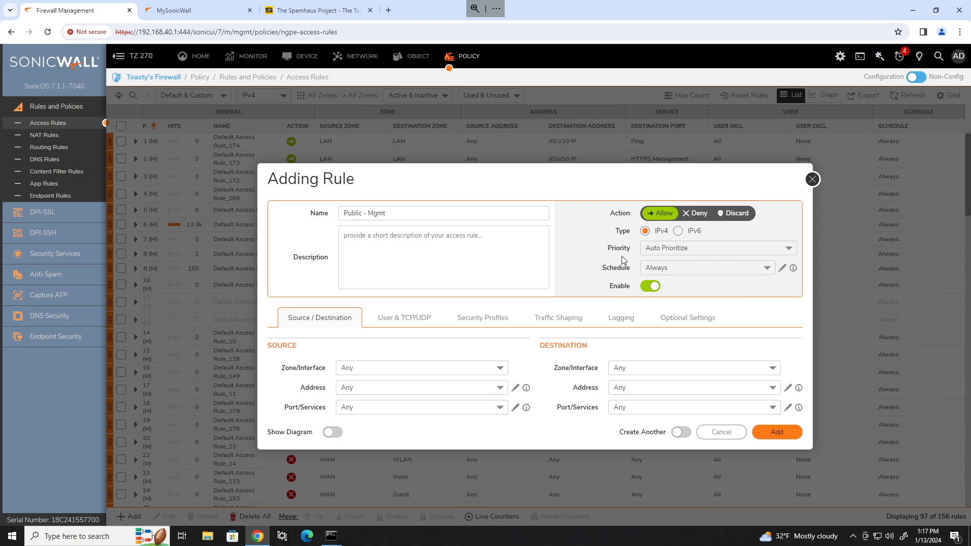
click(705, 249)
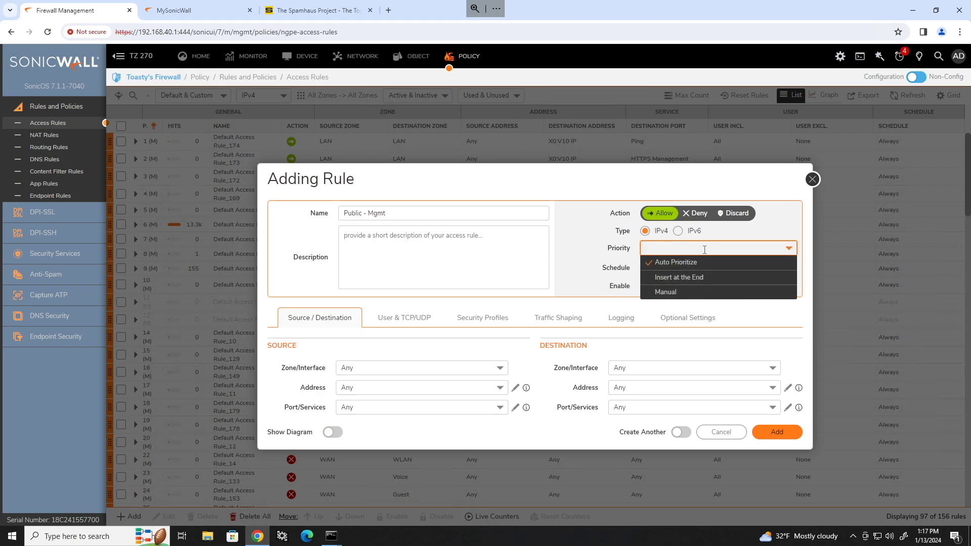
click(594, 242)
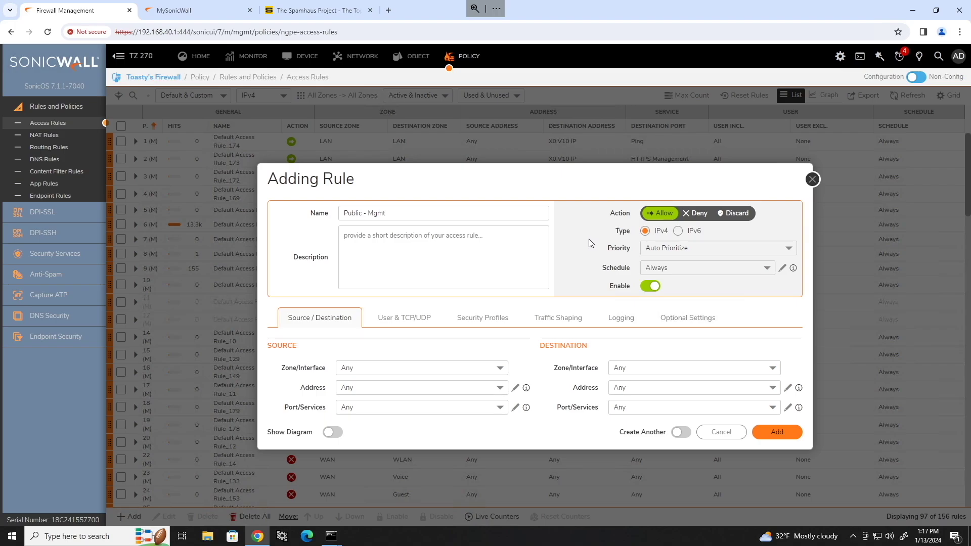
click(536, 261)
Step: Set both the source and destination zones to WAN
click(377, 372)
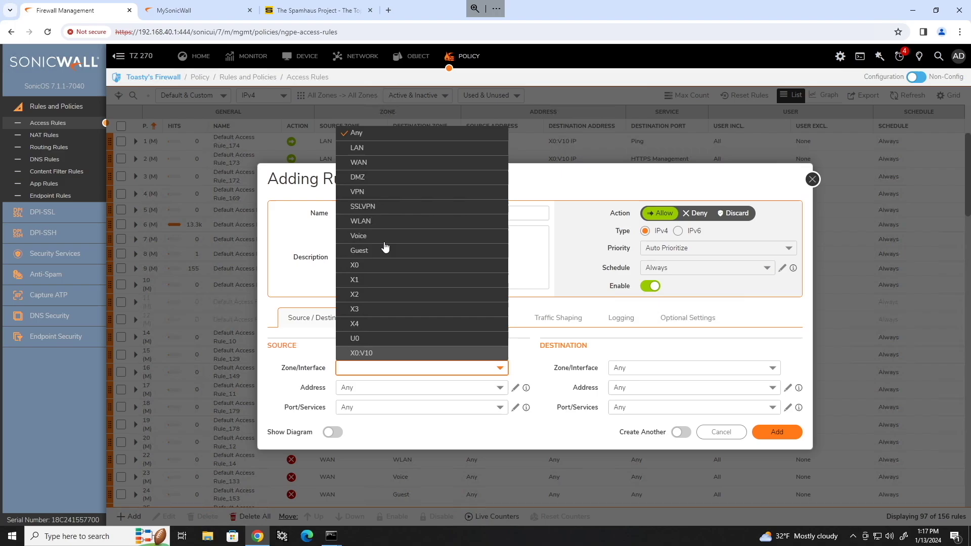
click(370, 163)
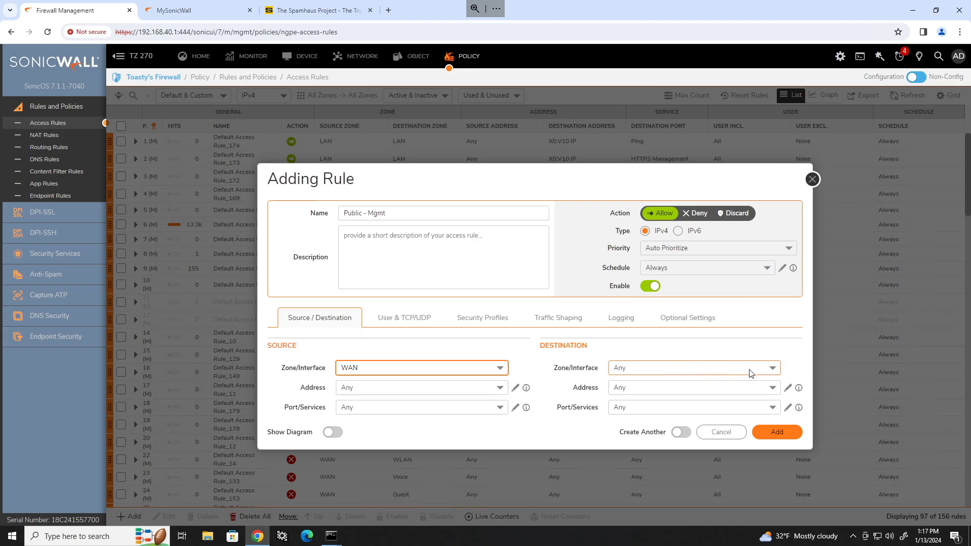
click(773, 373)
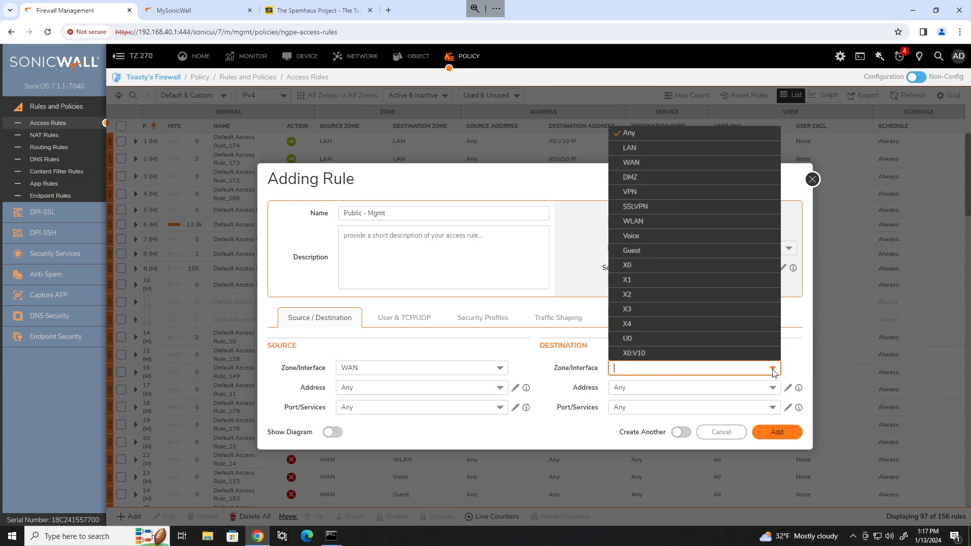
click(652, 169)
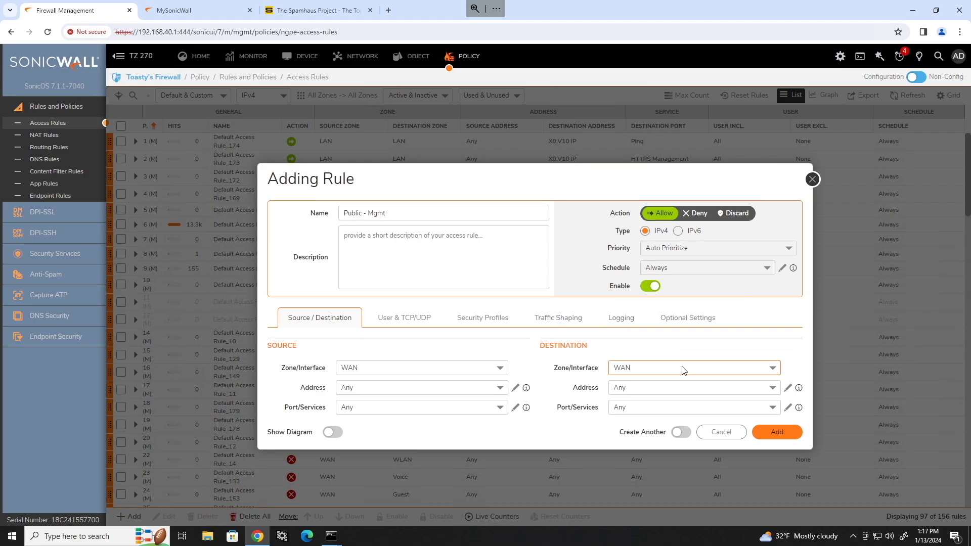
Step: Use Home - Public - IP as the source address, leaving the source service at Any
click(445, 394)
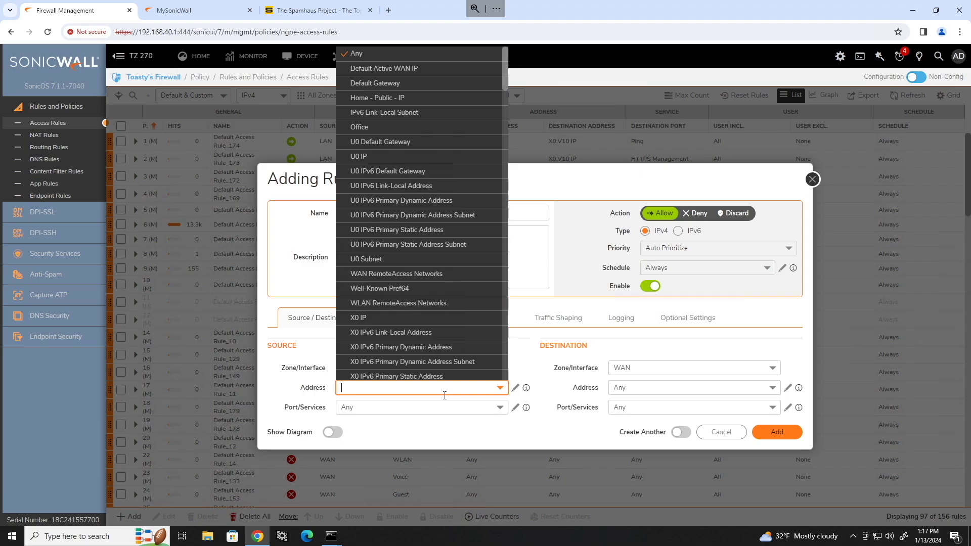
click(379, 98)
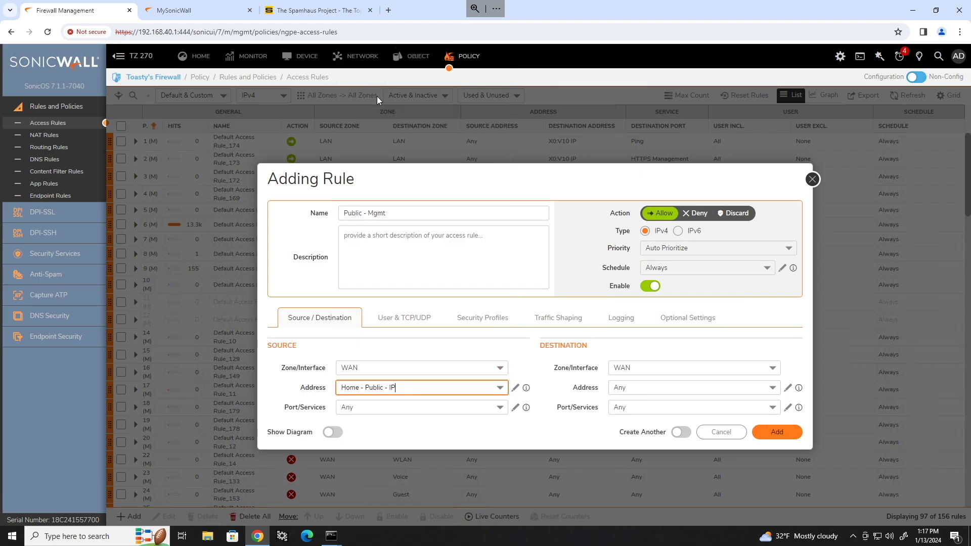
click(454, 412)
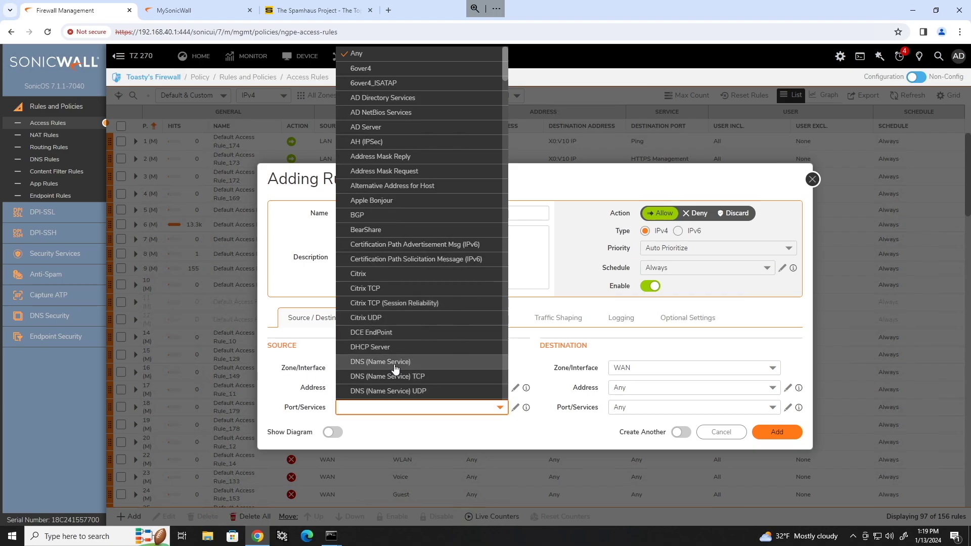
click(362, 53)
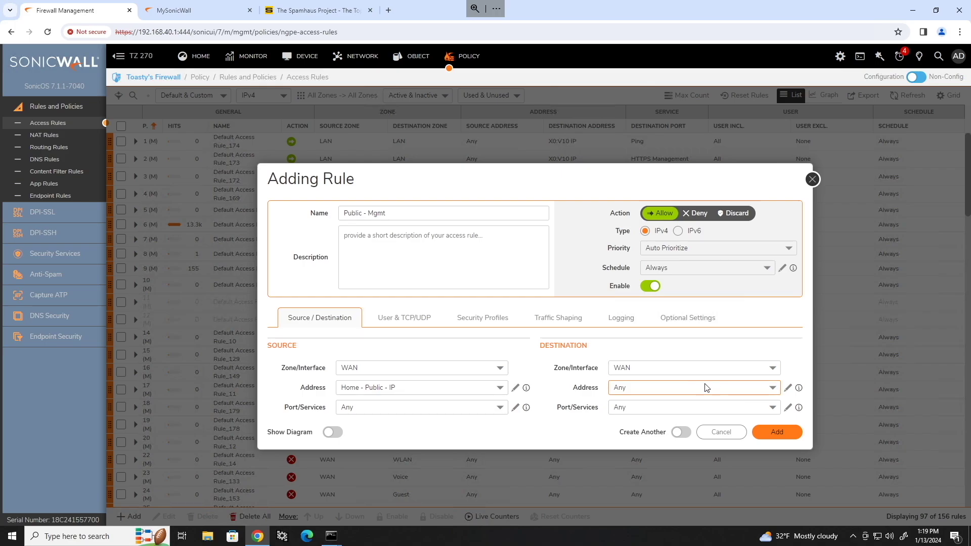
Step: Set the destination address to WAN Interface IP
click(762, 391)
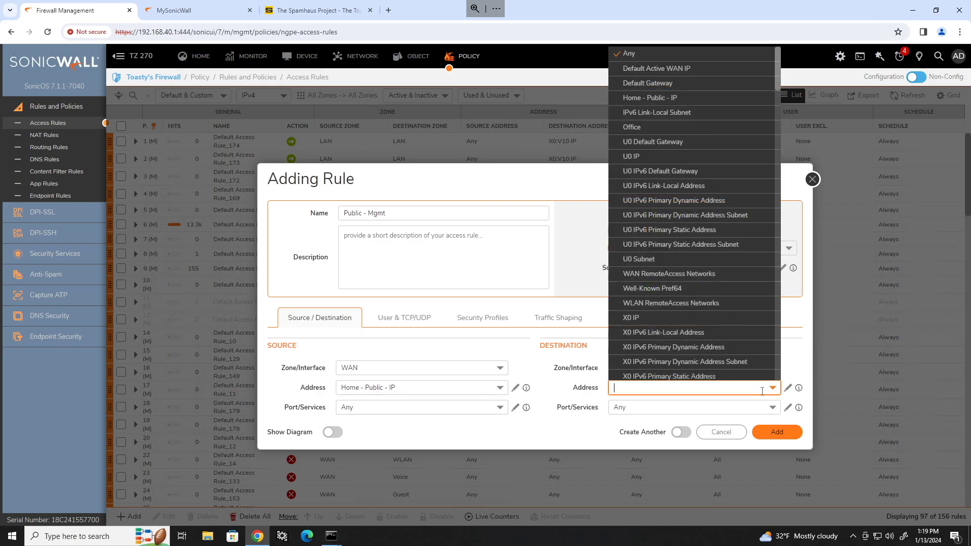
text(wan)
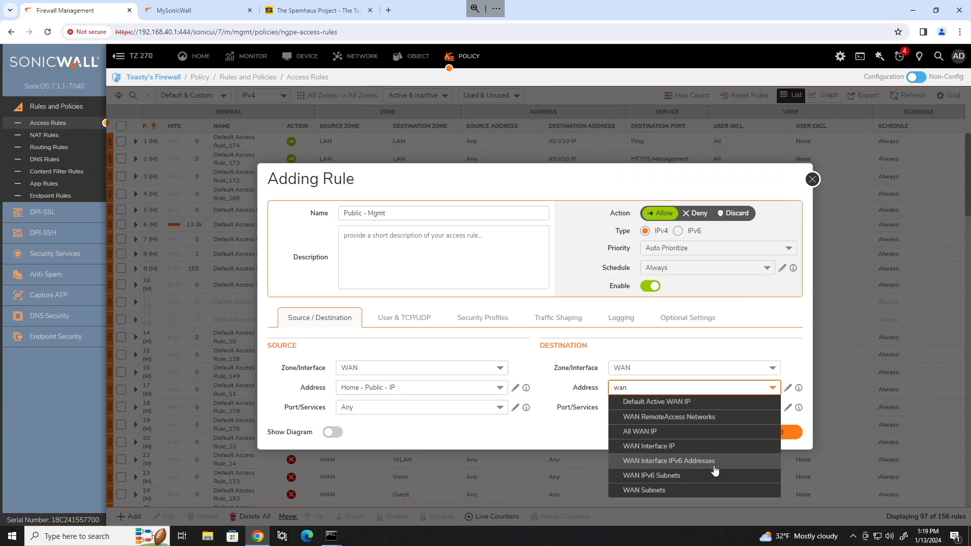
click(663, 448)
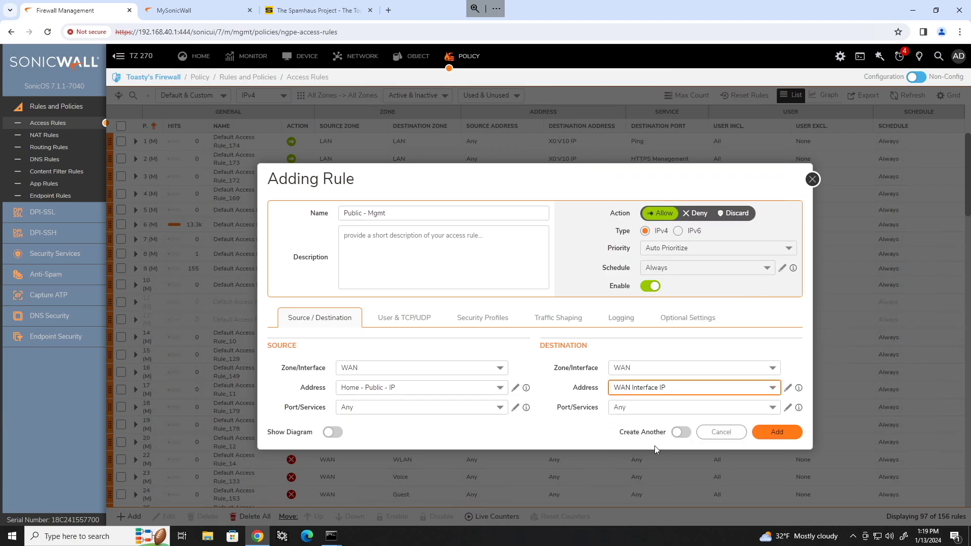
Step: Set the destination service to HTTPS Management, checking it against the full service list
click(659, 410)
text(https)
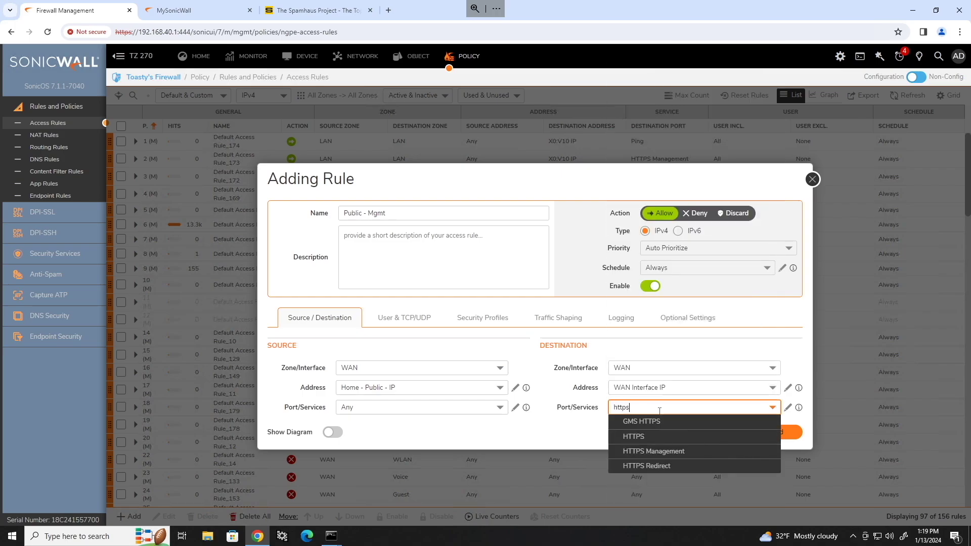
click(656, 451)
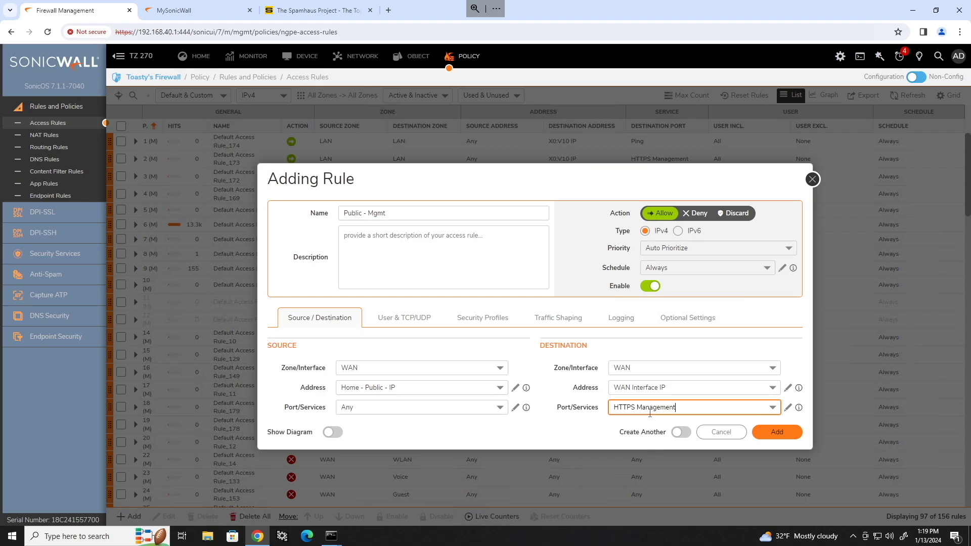
drag(676, 408, 606, 412)
click(597, 432)
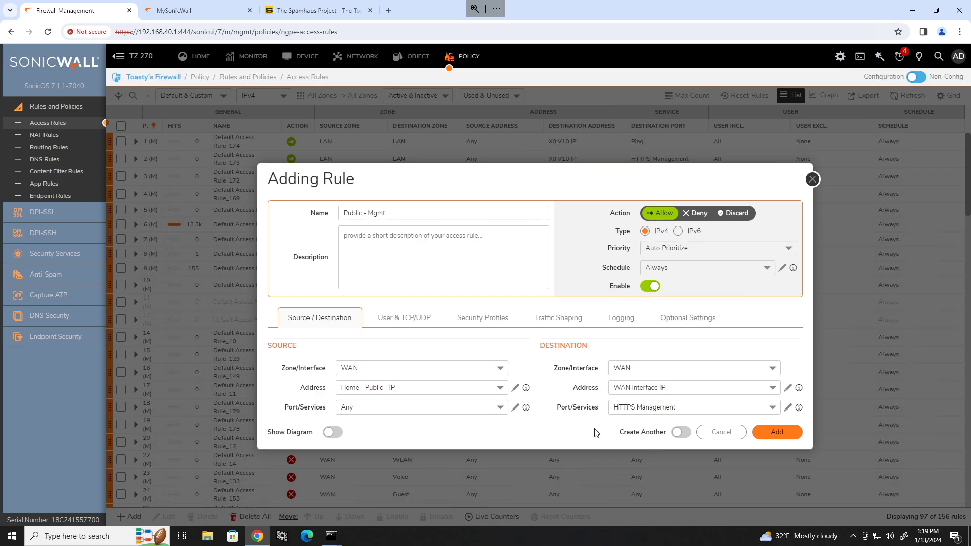
click(618, 412)
click(661, 410)
click(662, 410)
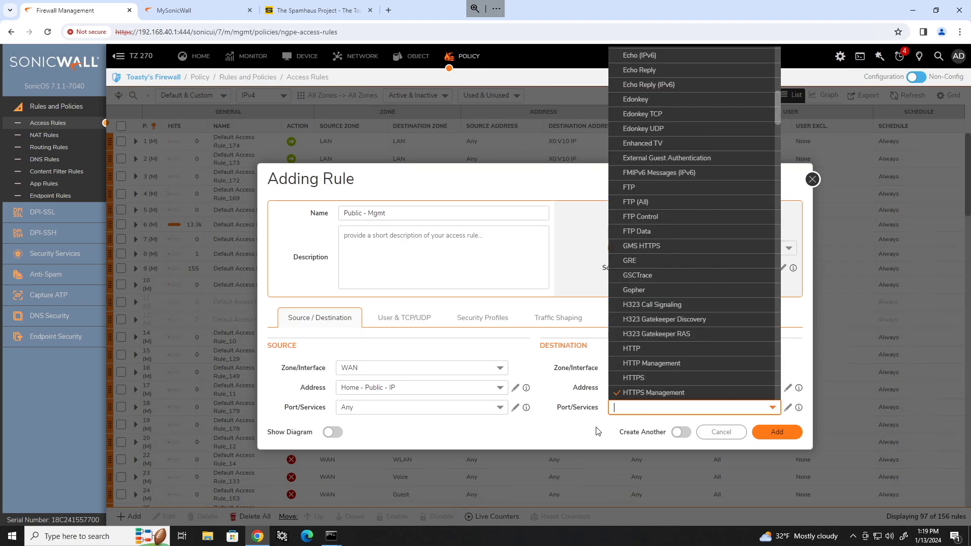
click(599, 433)
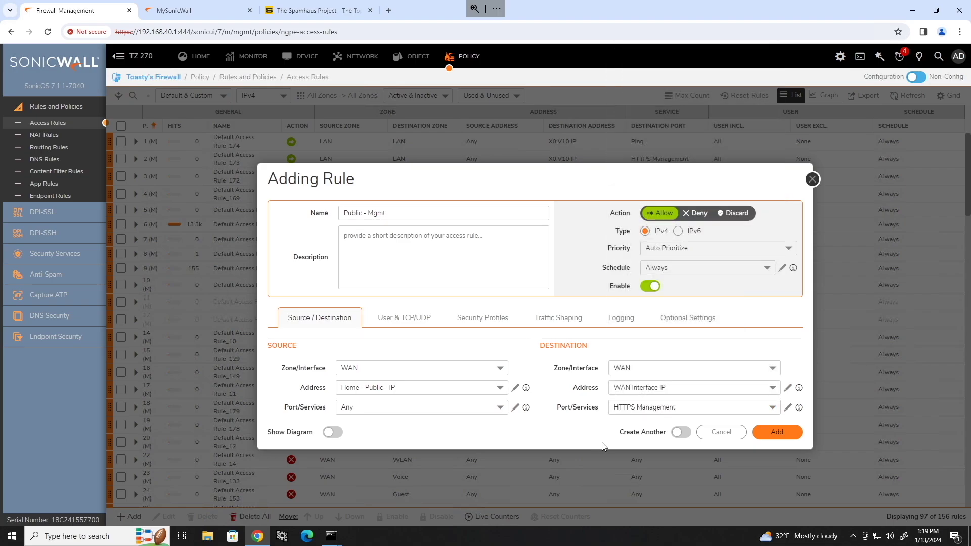
click(616, 409)
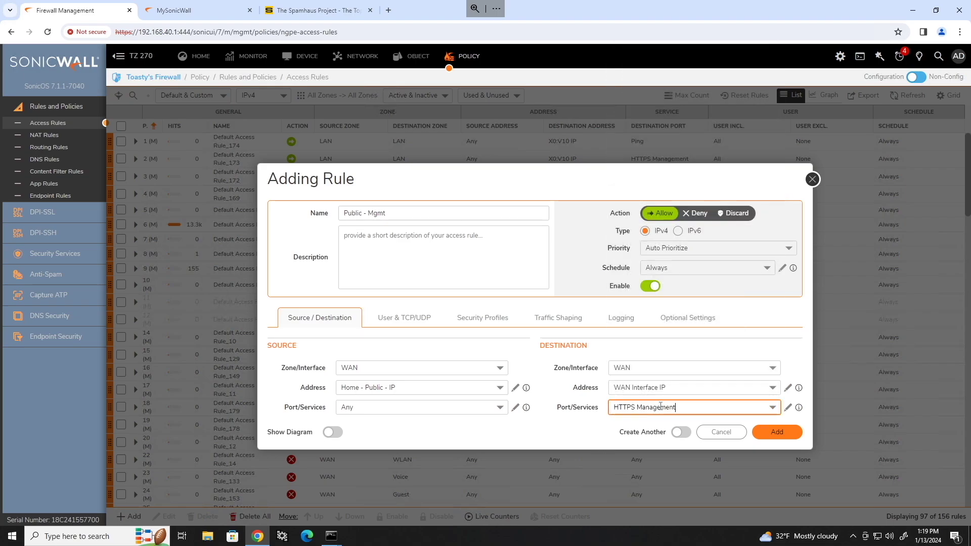
scroll(697, 297, down, 10)
scroll(696, 297, up, 15)
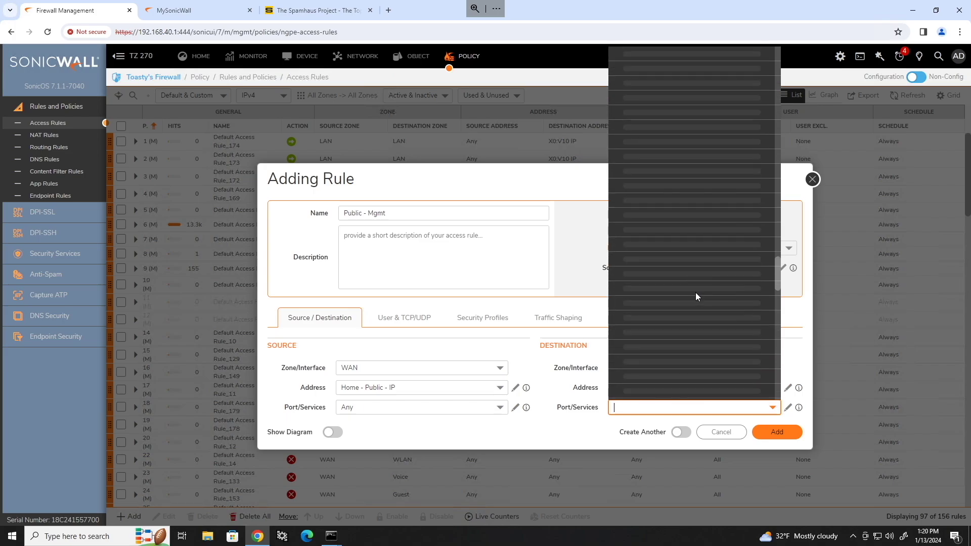
scroll(700, 302, up, 15)
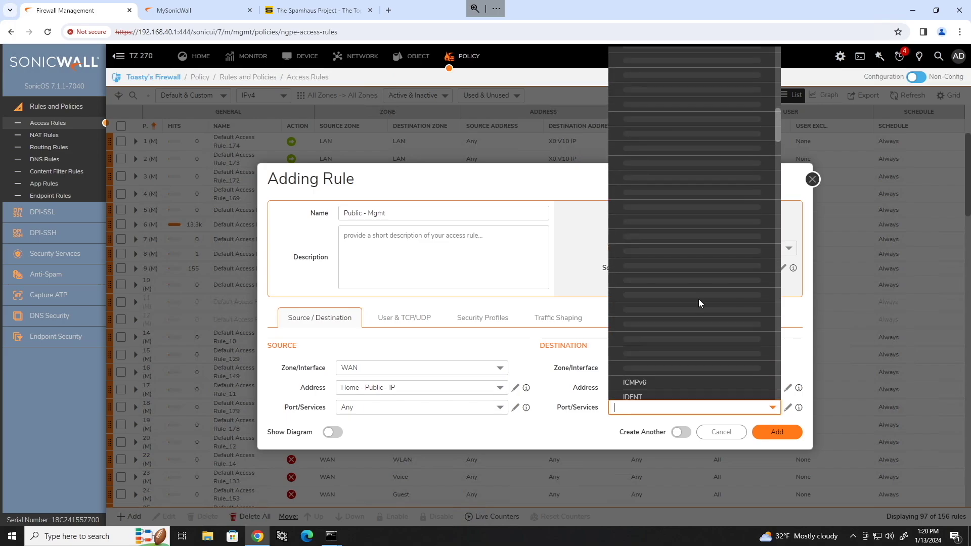
scroll(702, 301, up, 5)
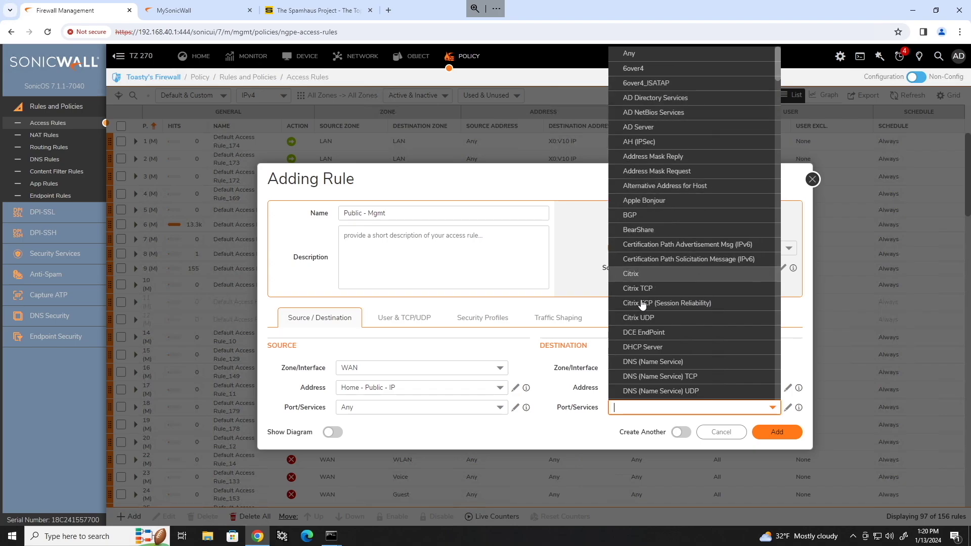
click(567, 346)
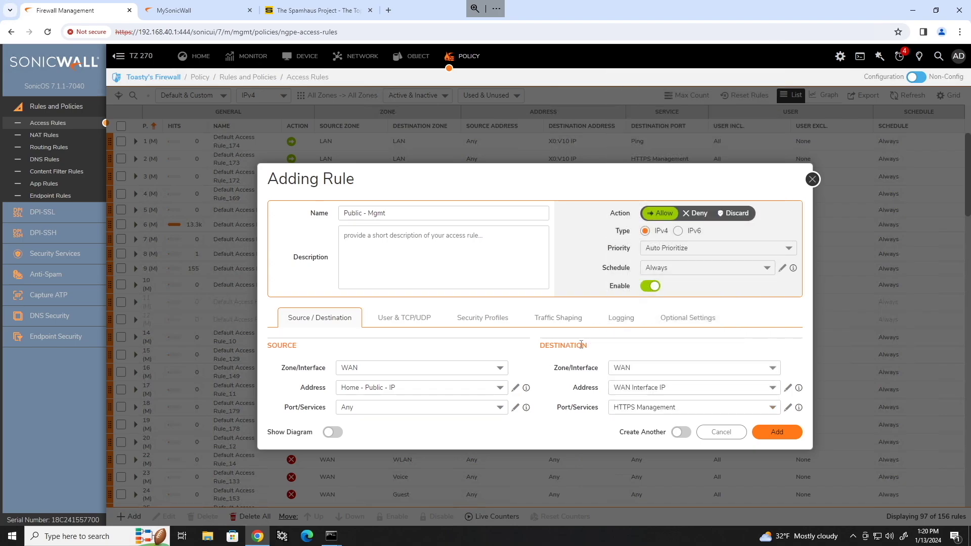
click(396, 321)
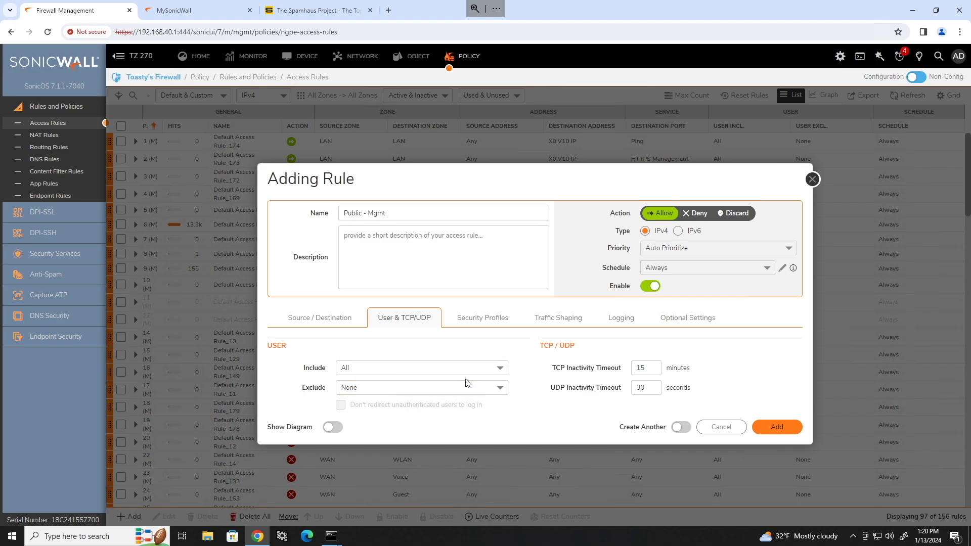
double_click(642, 368)
click(462, 316)
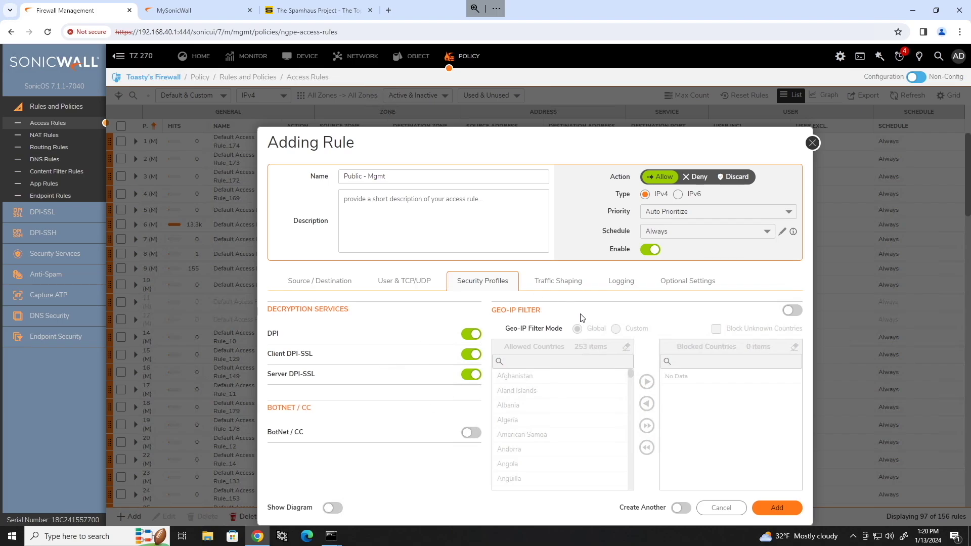
click(556, 287)
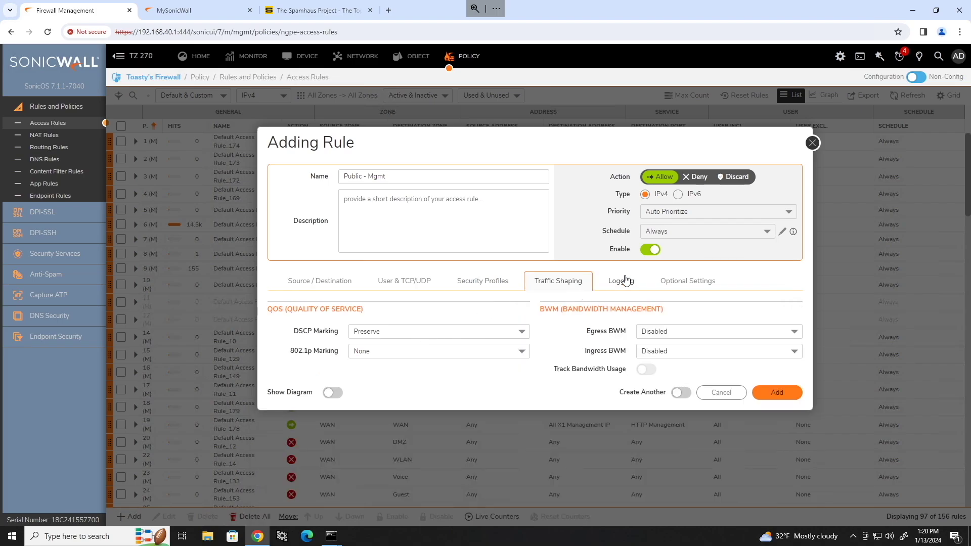
click(627, 281)
click(698, 287)
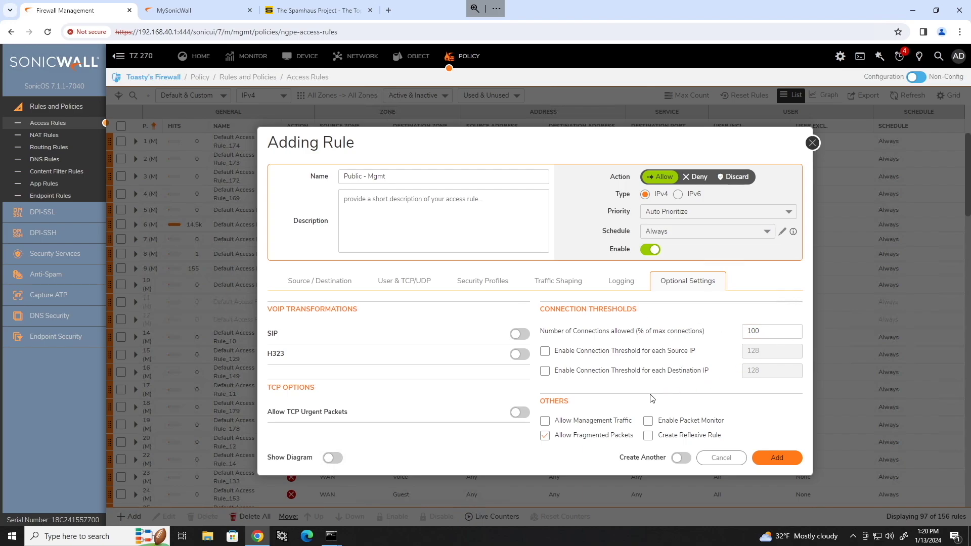
click(322, 283)
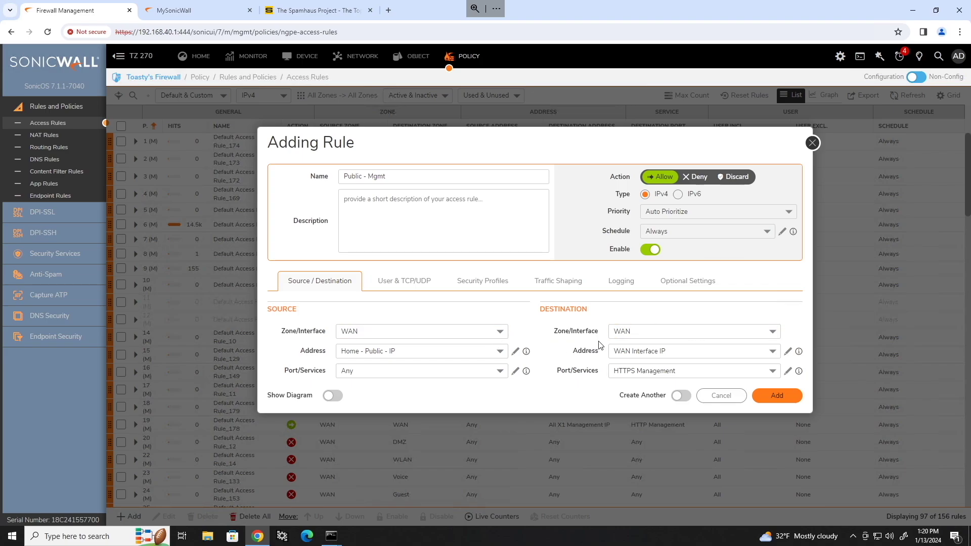
Step: Add the Public - Mgmt rule and filter the list to Custom Rules to inspect Public - Mgmt_180
click(777, 401)
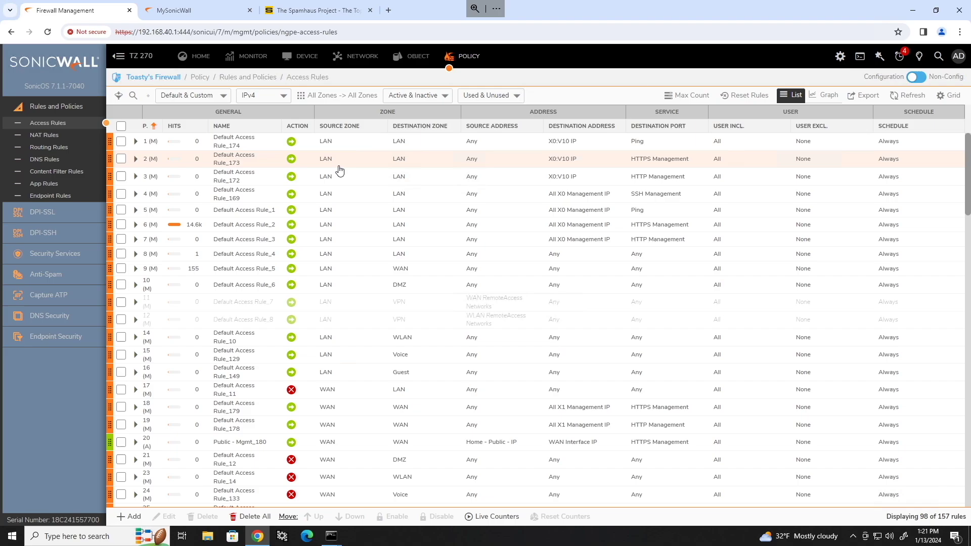
click(201, 94)
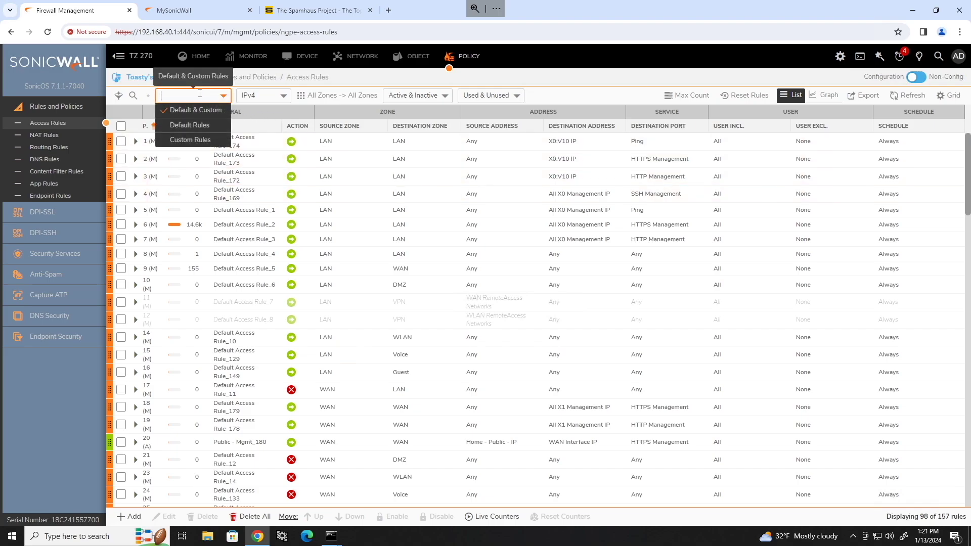
click(193, 140)
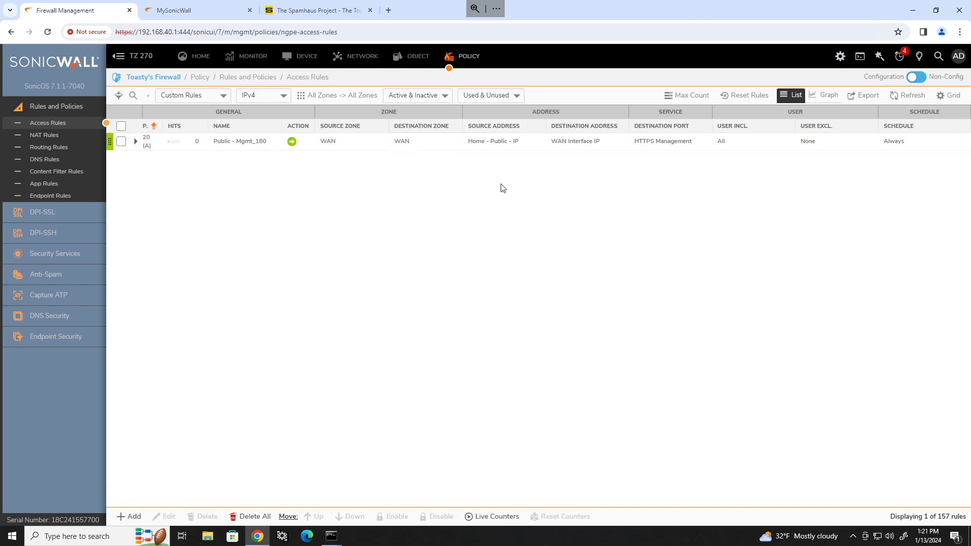
mouse_move(503, 145)
mouse_move(583, 147)
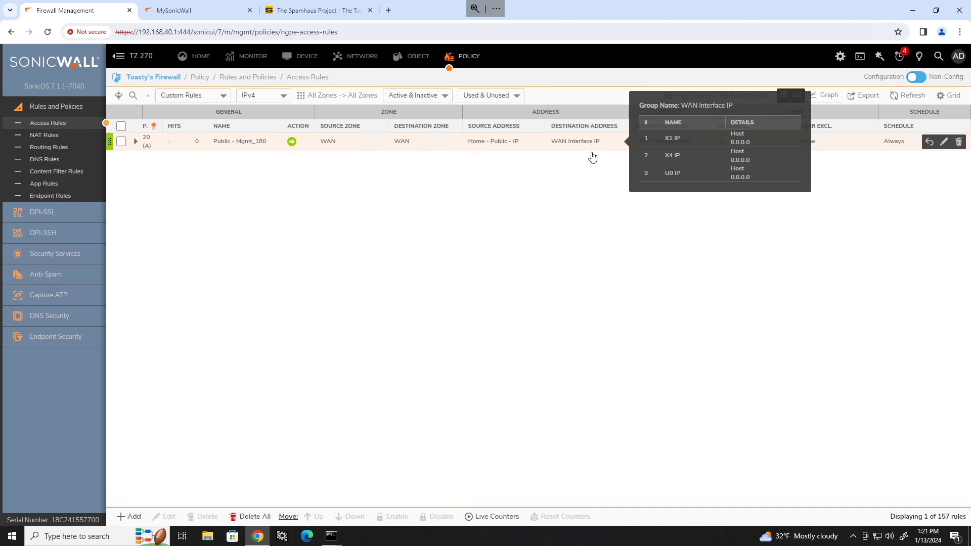
mouse_move(685, 147)
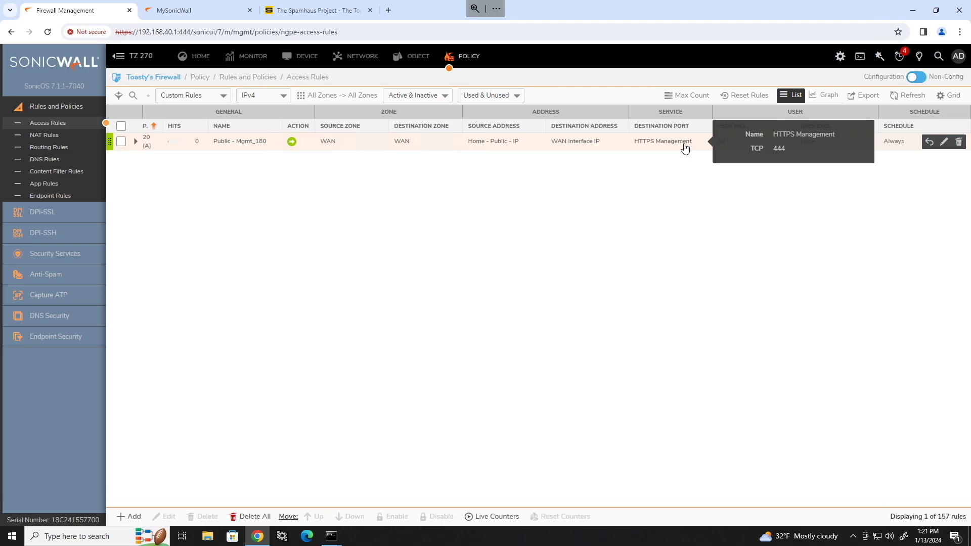
Step: Edit Public - Mgmt_180 so its source address is the Mgmt - Public - IPs group, and save
click(944, 142)
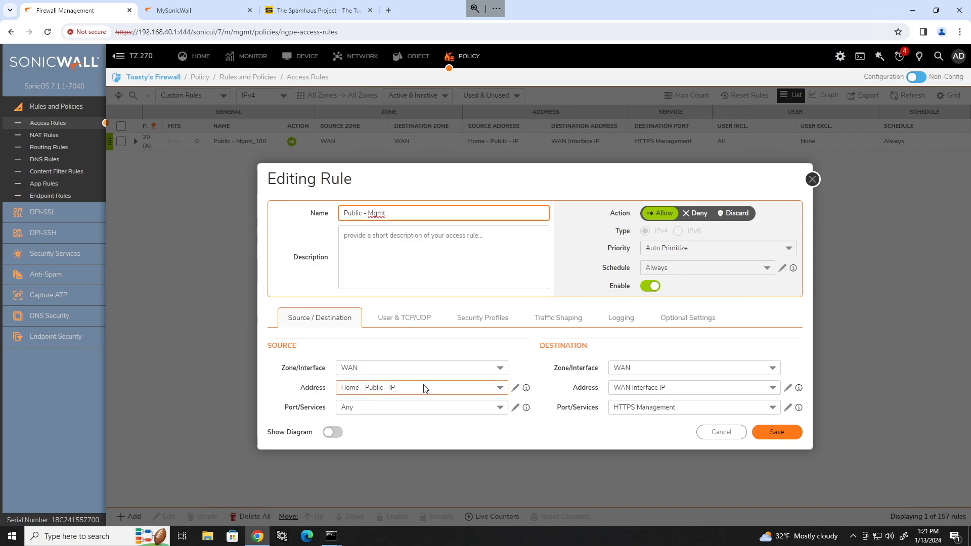
click(500, 388)
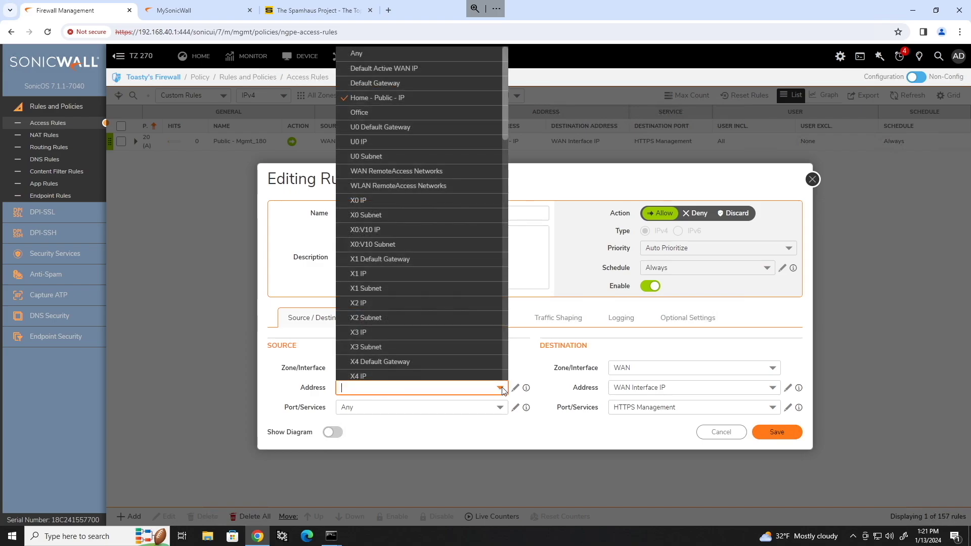
text(mgmt)
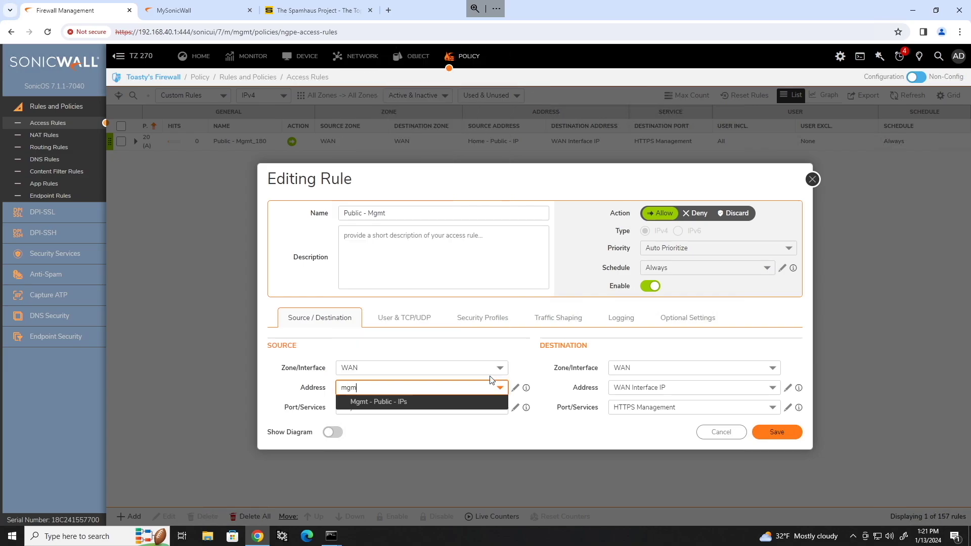
click(402, 400)
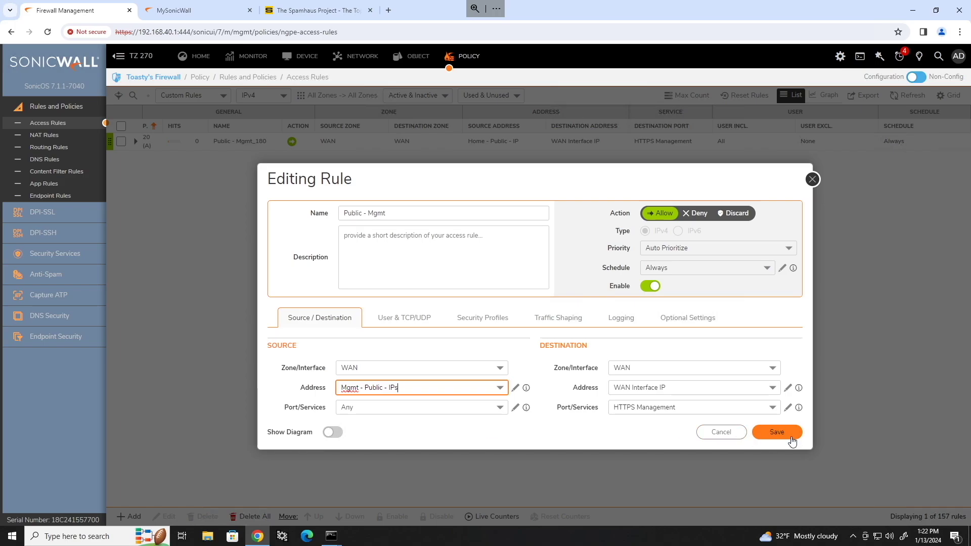
click(786, 435)
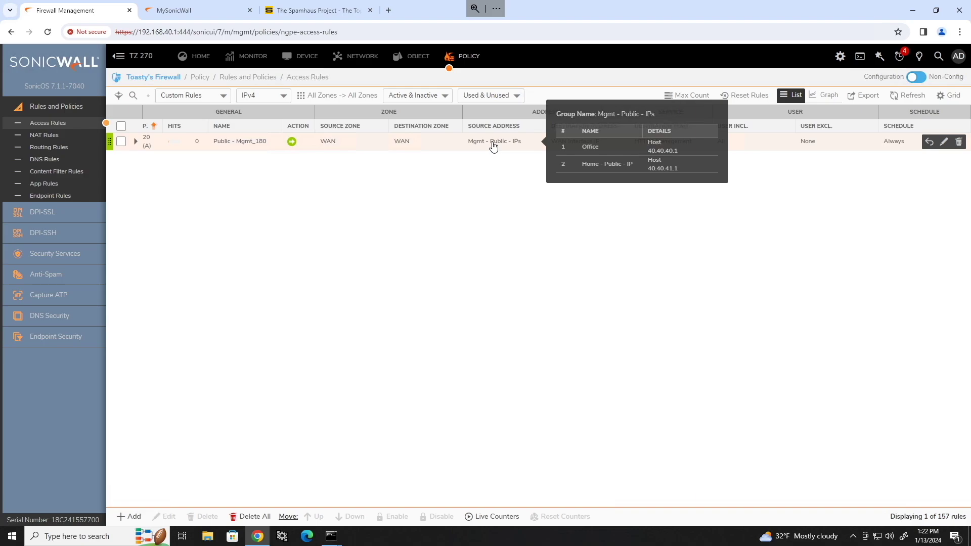
Step: Filter Access Rules to the WAN -> WAN zone pair with Default & Custom rules shown
click(328, 101)
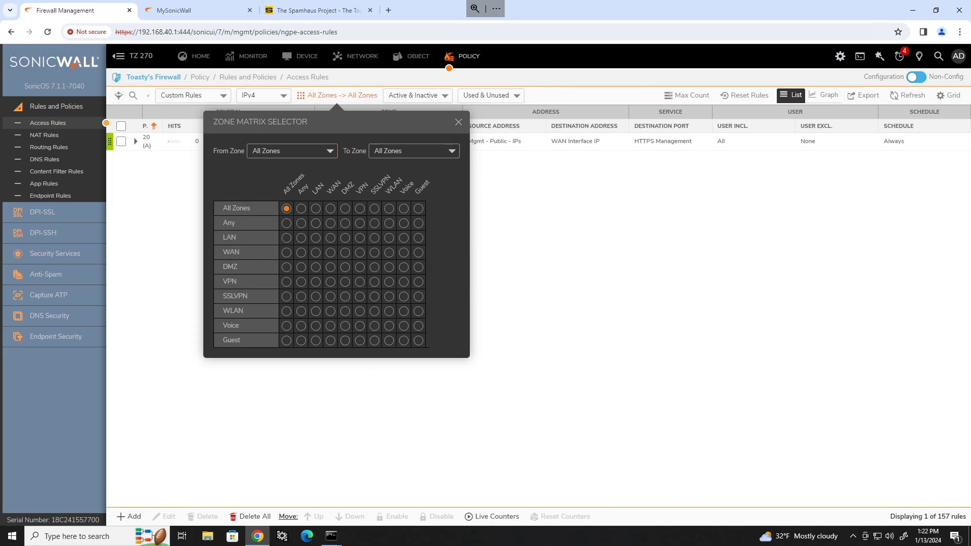
click(330, 253)
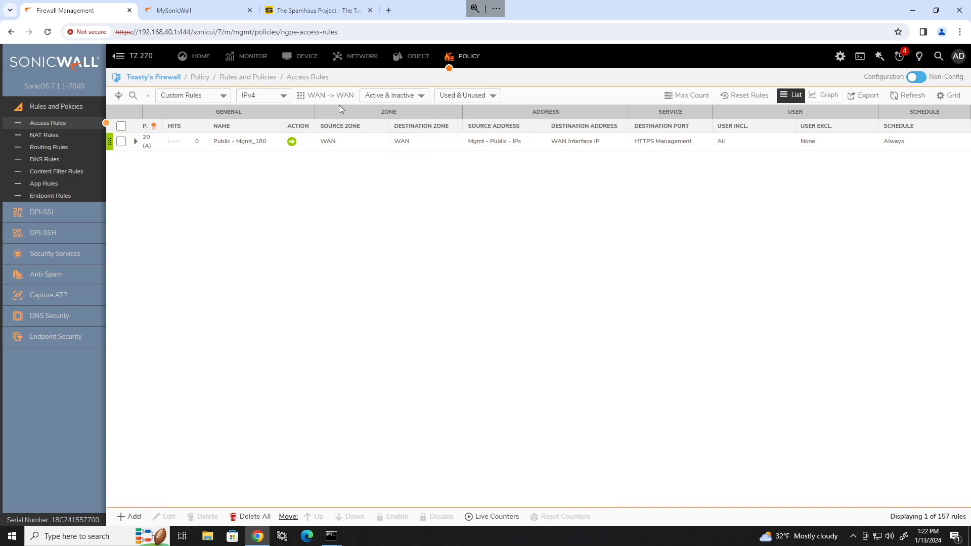
click(218, 99)
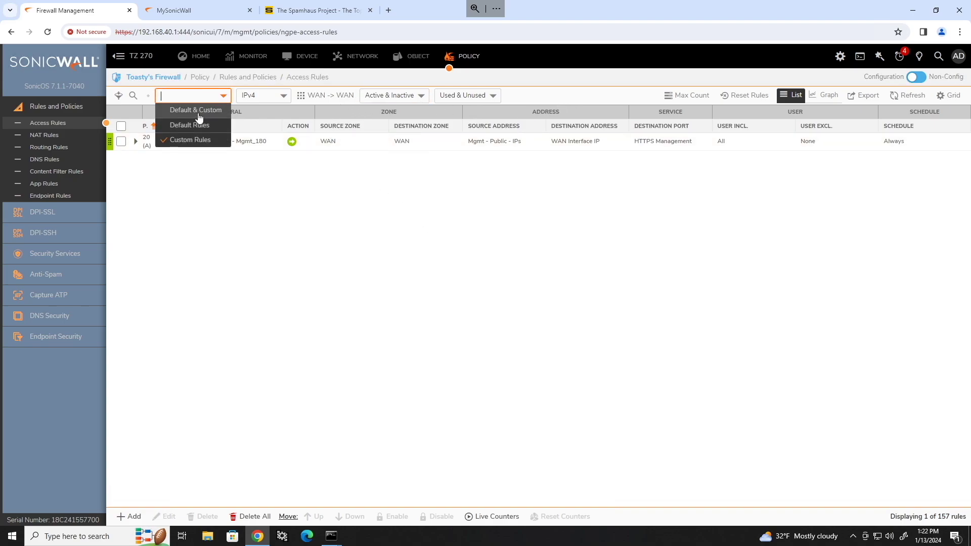
click(197, 112)
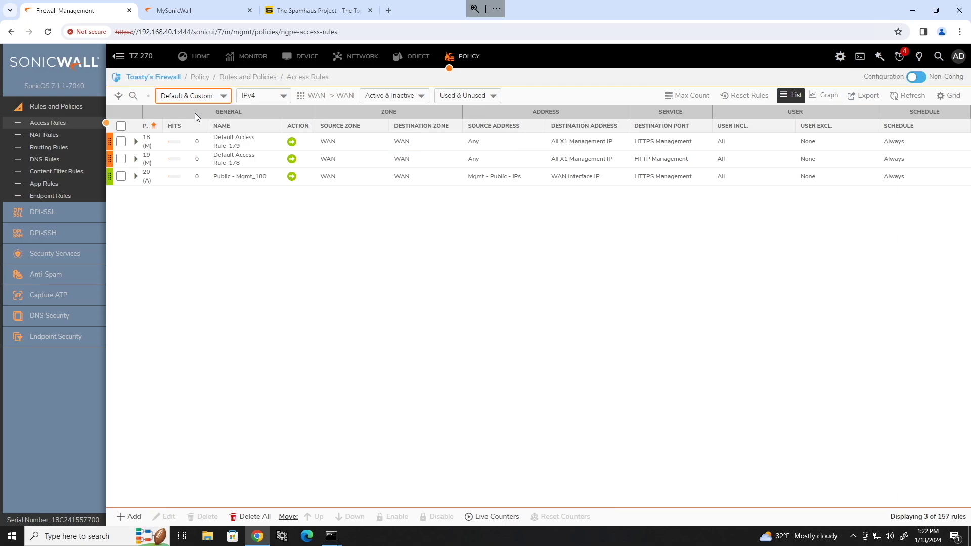
click(879, 199)
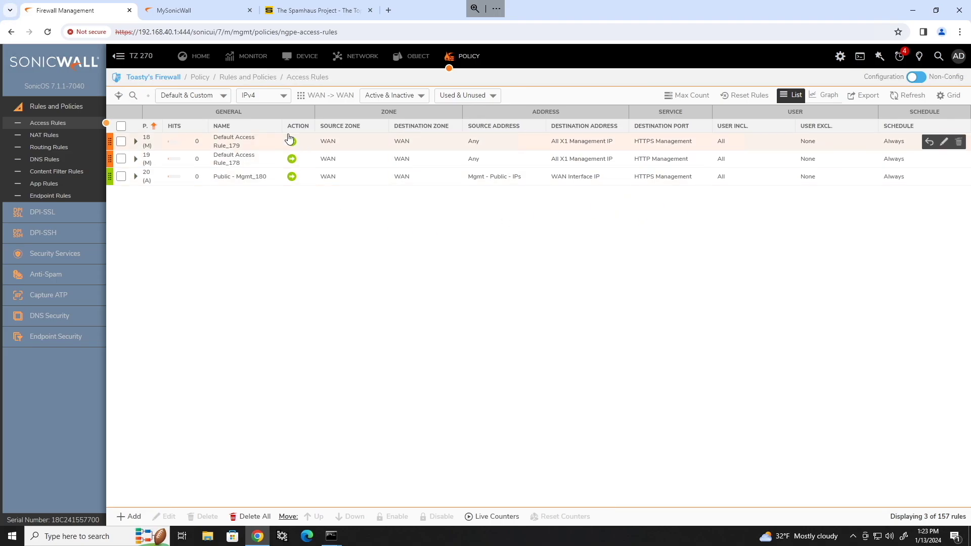
click(319, 97)
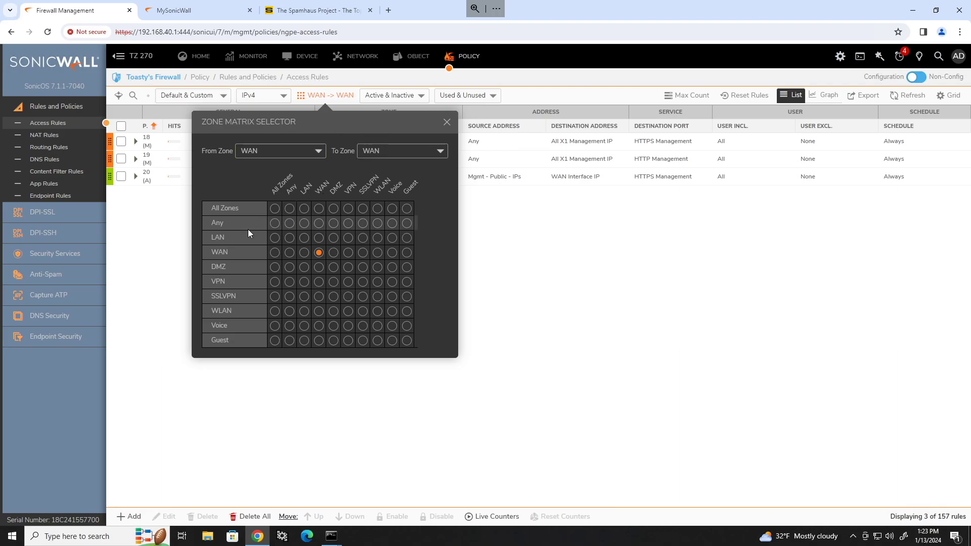
Step: Switch the zone filter to LAN -> Guest, then to Guest -> LAN to show Default Access Rule_147
click(407, 237)
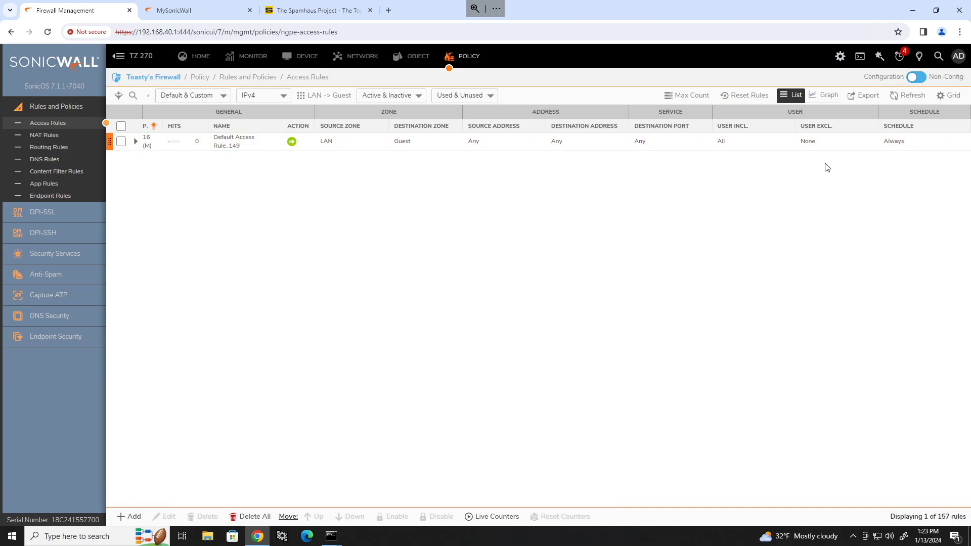
click(329, 98)
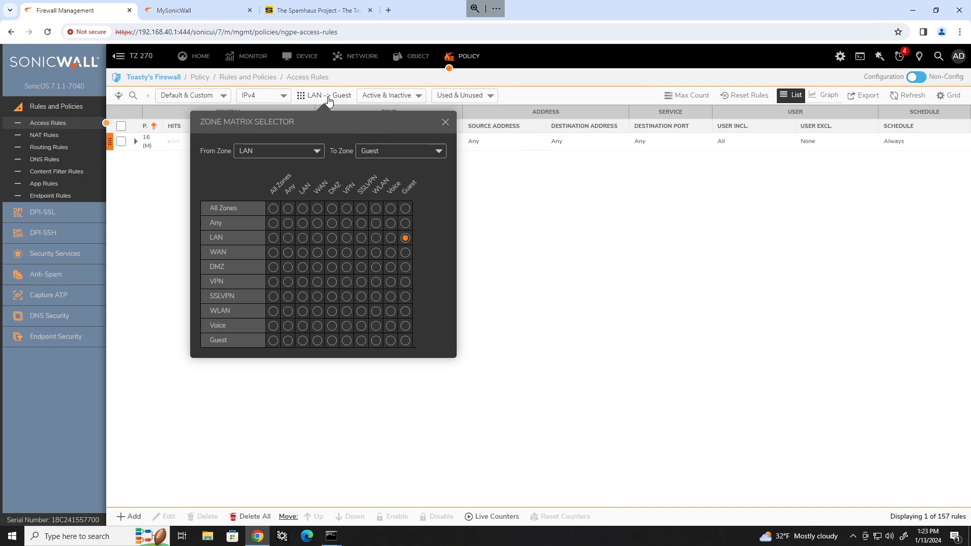
click(303, 341)
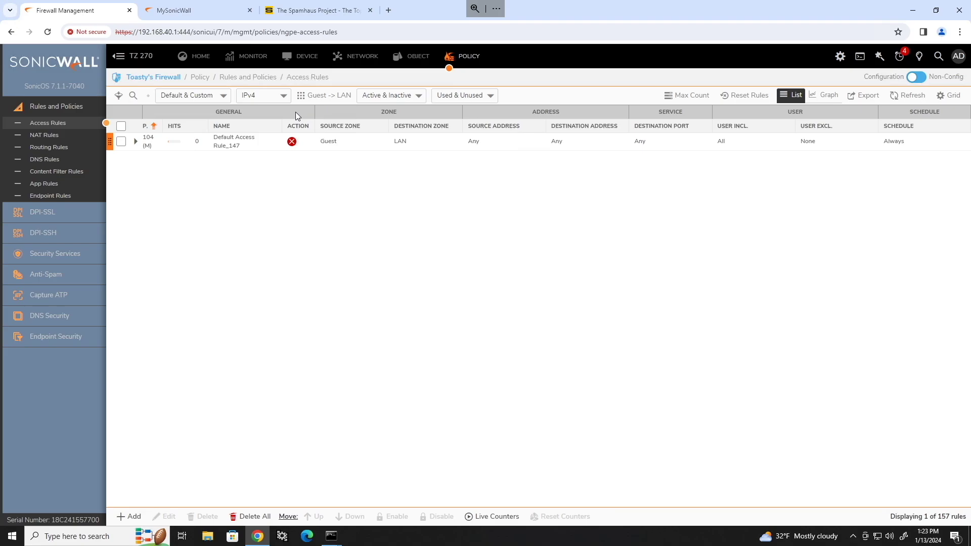
Step: In Object > Addresses, save the Guest-zone host 'Guest PC 1' with IP 192.168.41.50
click(412, 56)
click(42, 137)
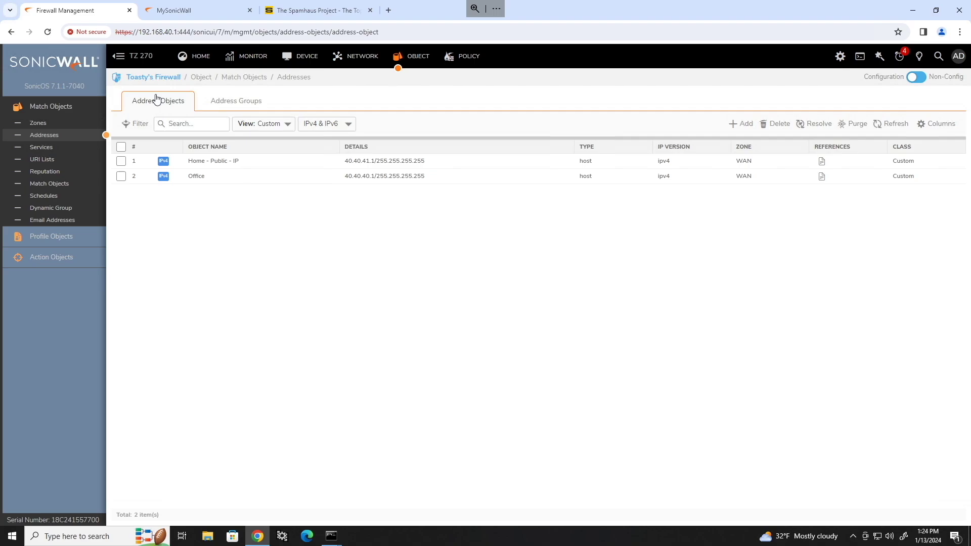
click(743, 127)
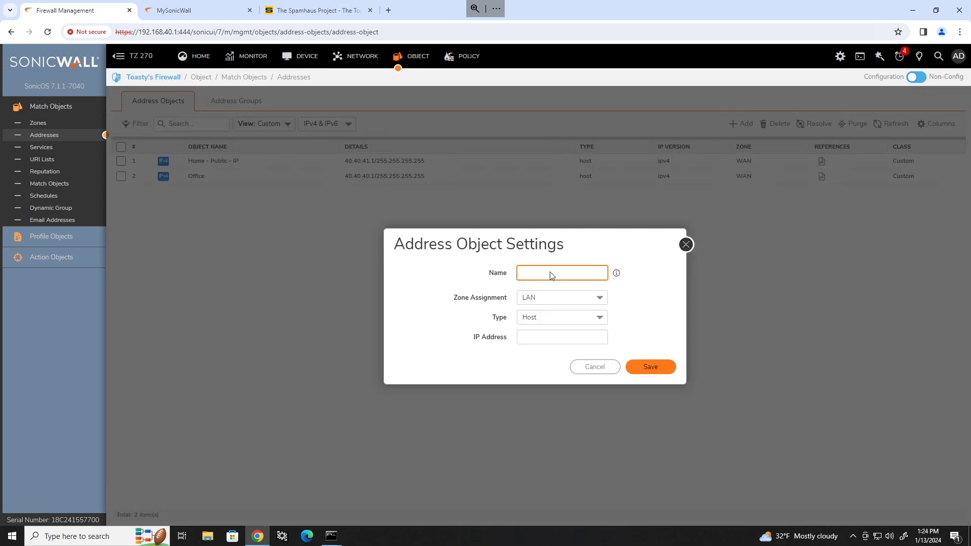
text(Guest PC 1)
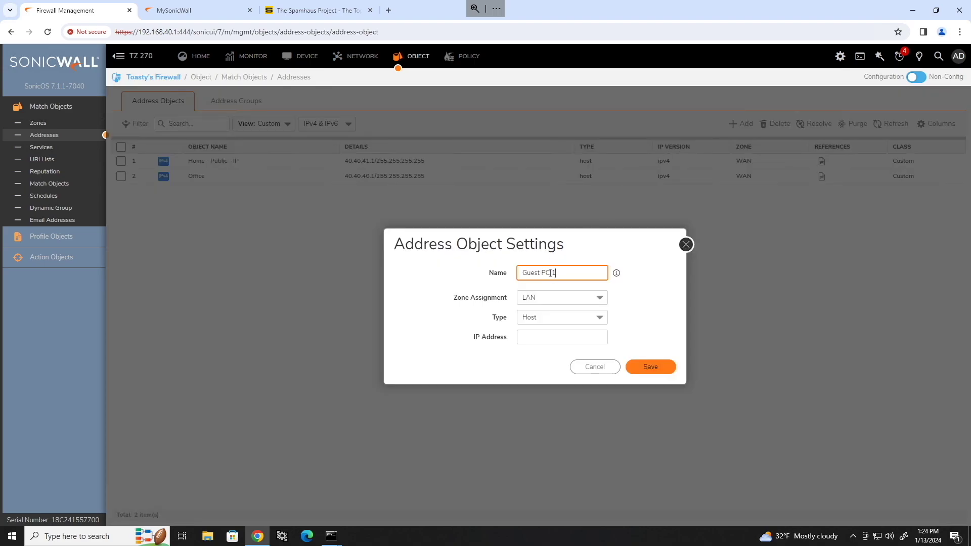
click(546, 300)
click(550, 429)
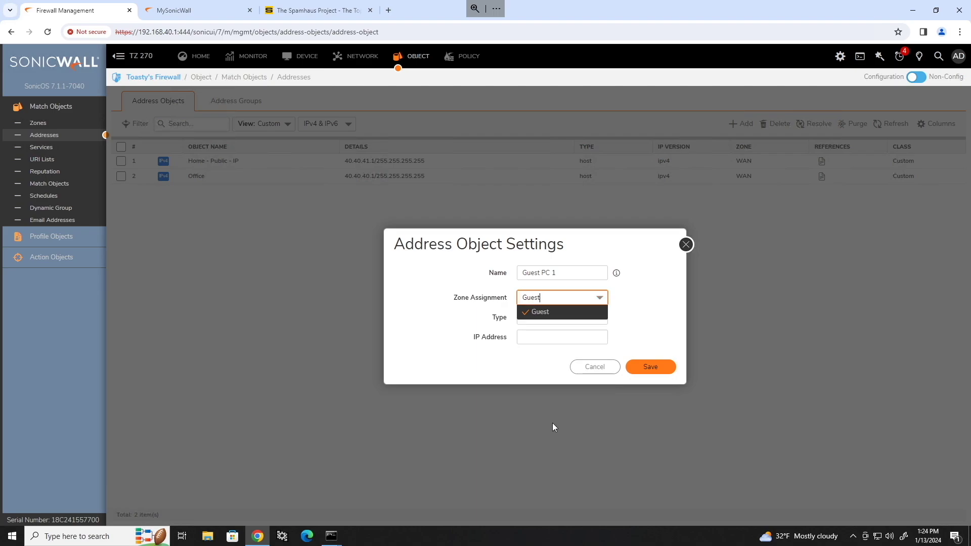
click(551, 338)
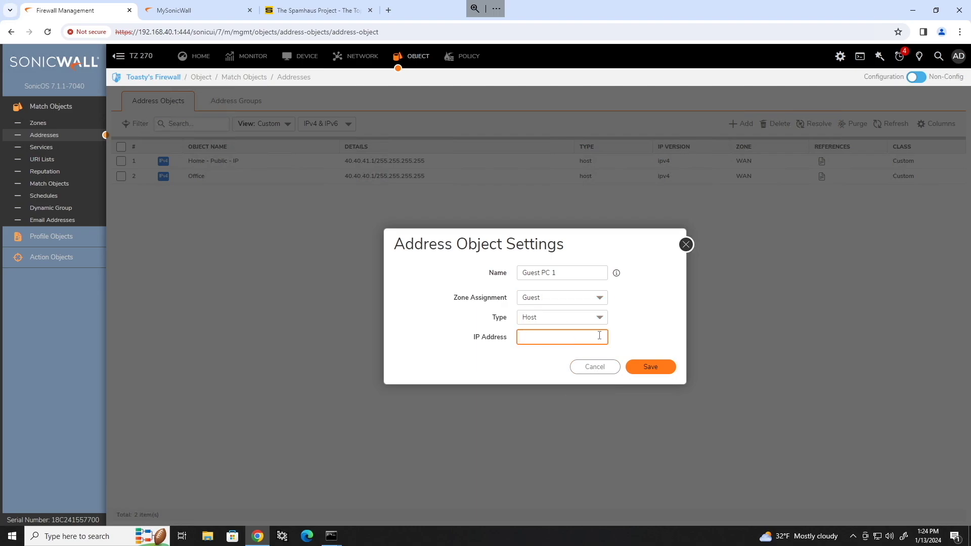
text(192.168)
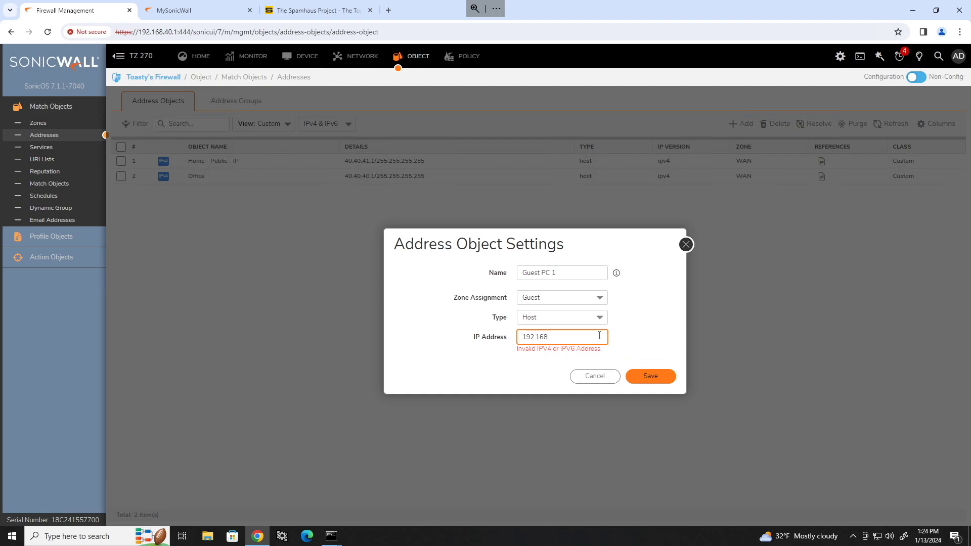
text(.41.50)
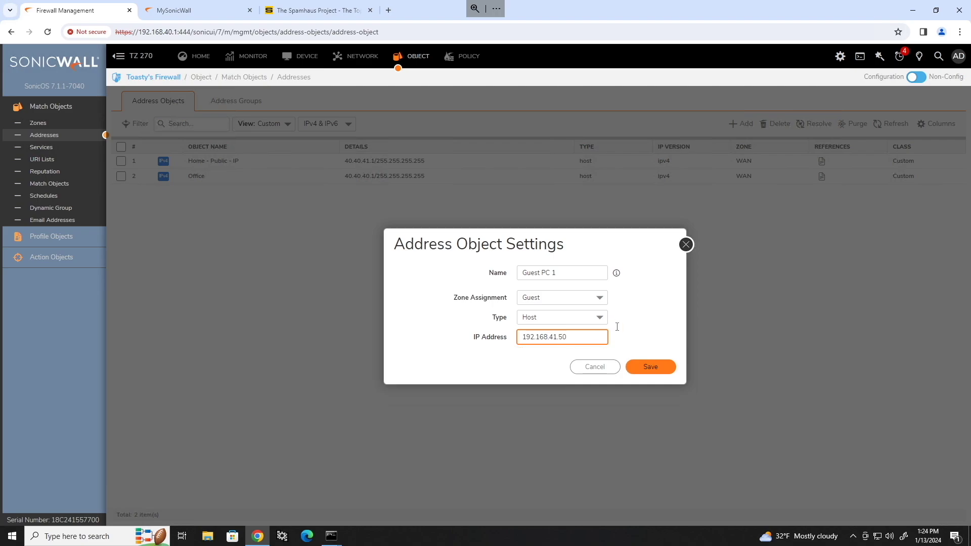
click(651, 367)
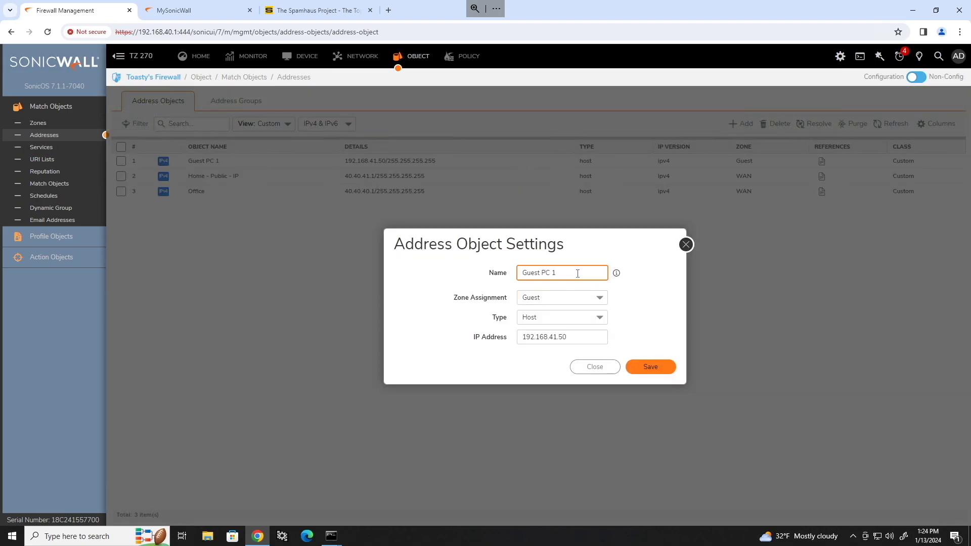
Step: Name the host object 'Main Server' in zone LAN at 192.168.40.150, save it, and close the settings
key(ctrl+a)
text(Main Server)
click(557, 300)
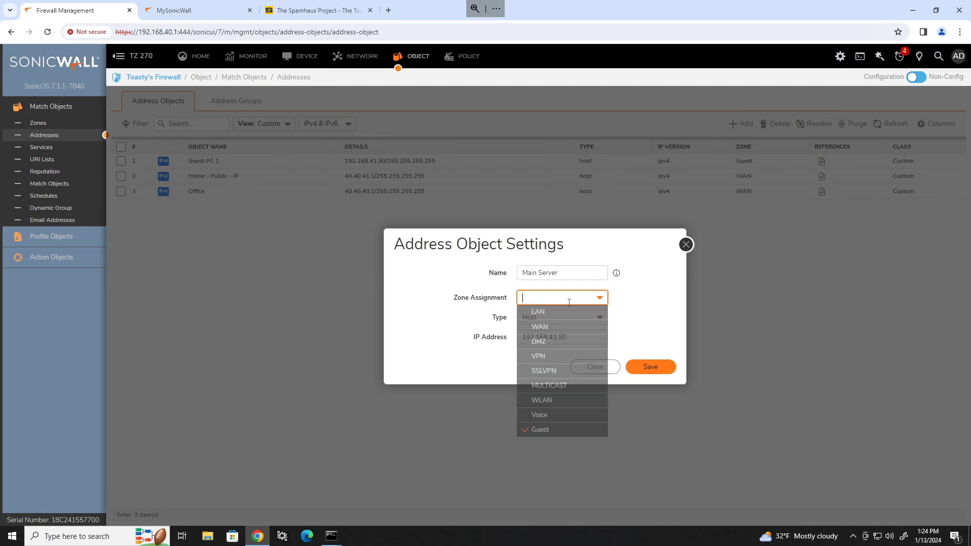
text(LAN)
click(545, 313)
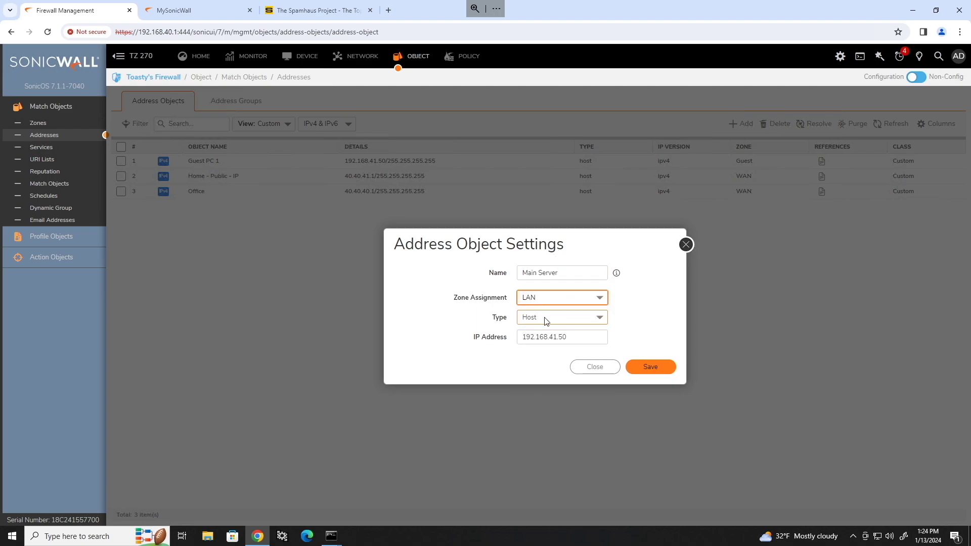
key(Tab)
text(192.168.40.150)
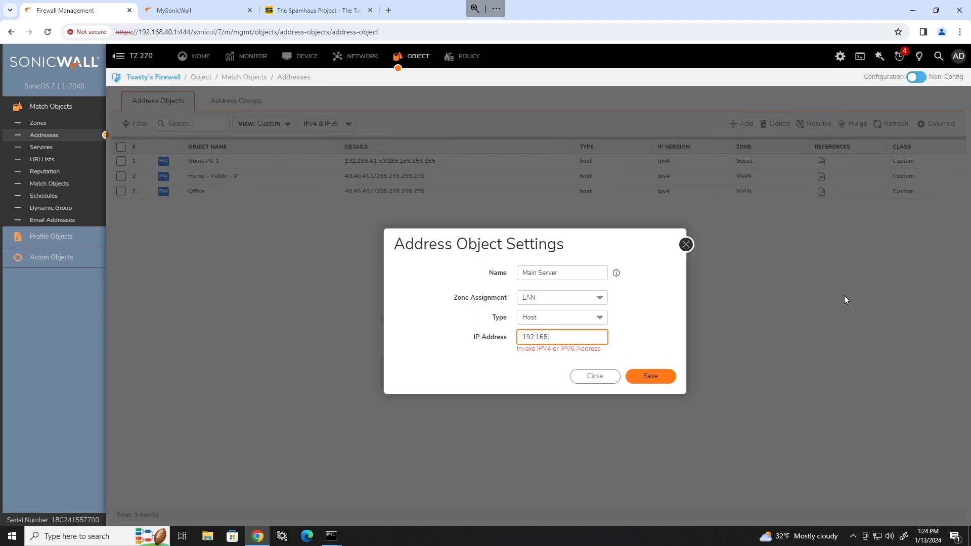
click(656, 367)
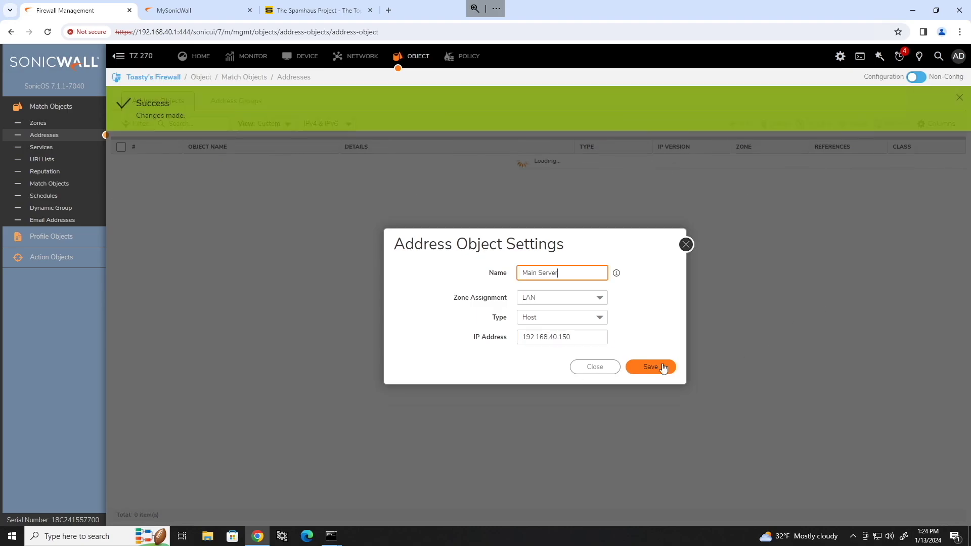
click(686, 245)
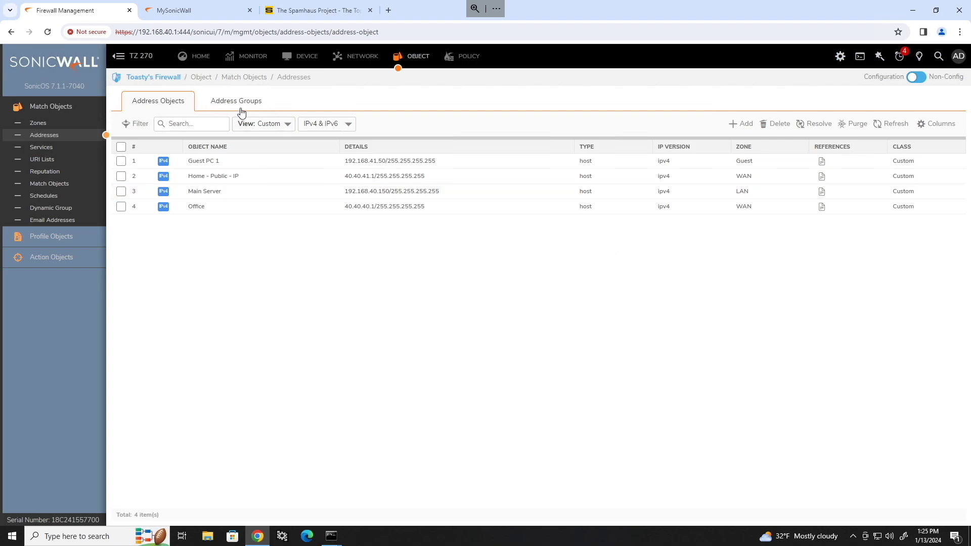
Step: Start a new access rule with Guest as the source zone, named 'Guest 1 to Main Server'
click(470, 63)
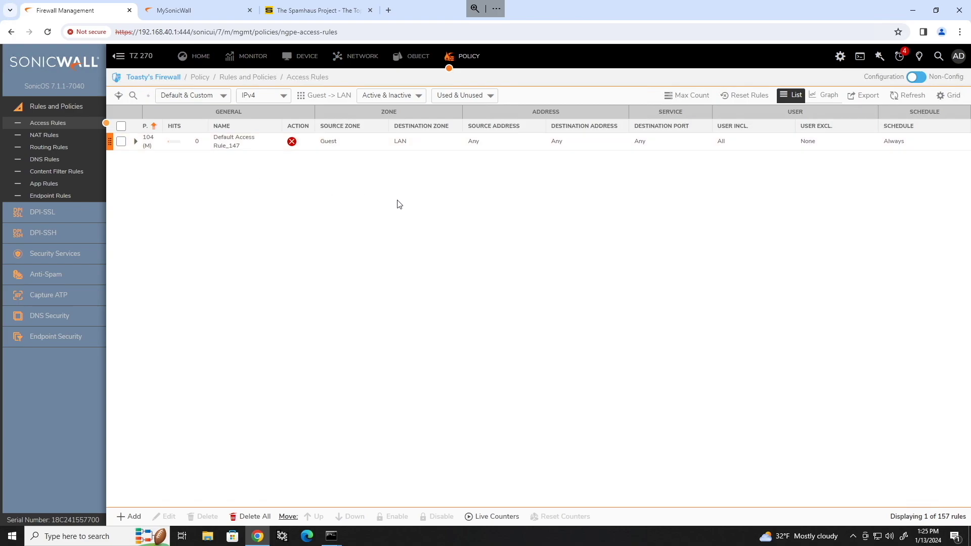
click(129, 516)
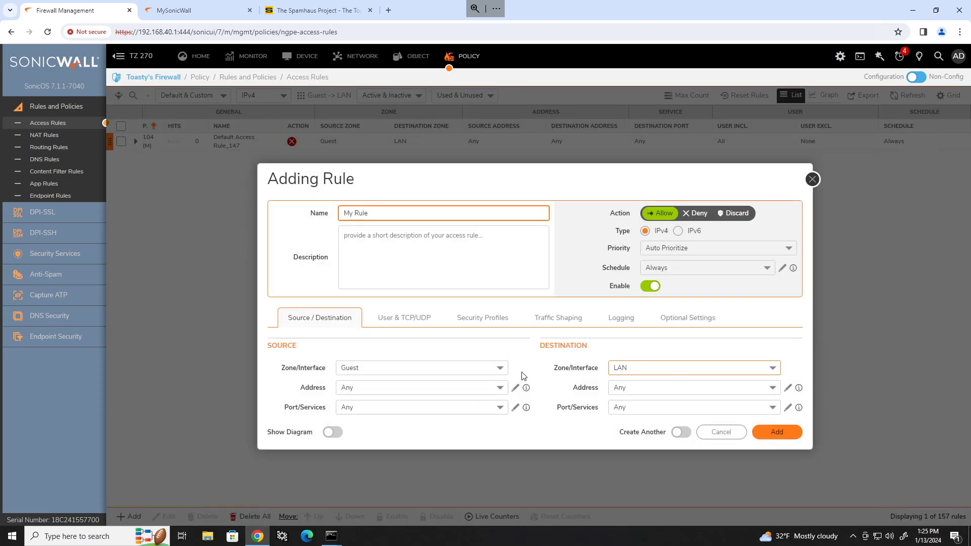
click(503, 373)
click(679, 368)
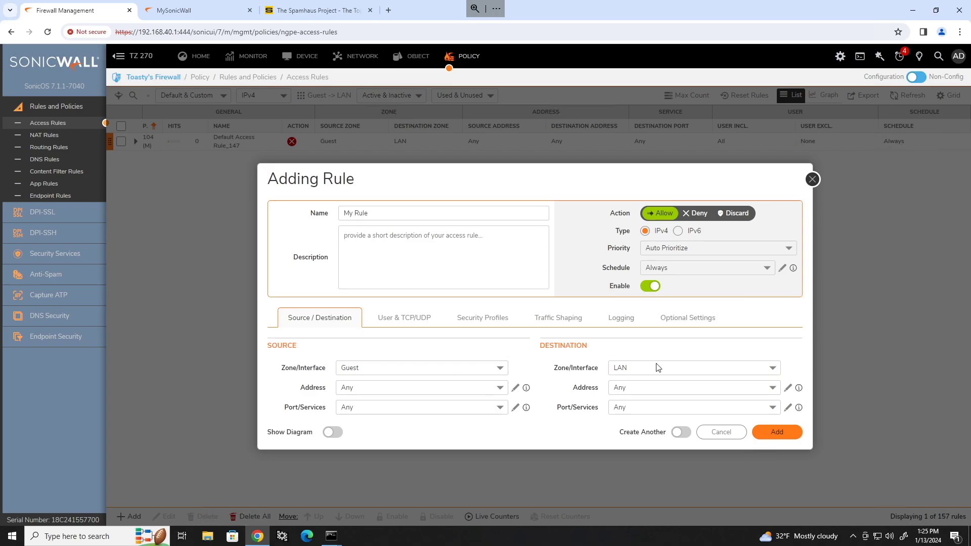
click(455, 368)
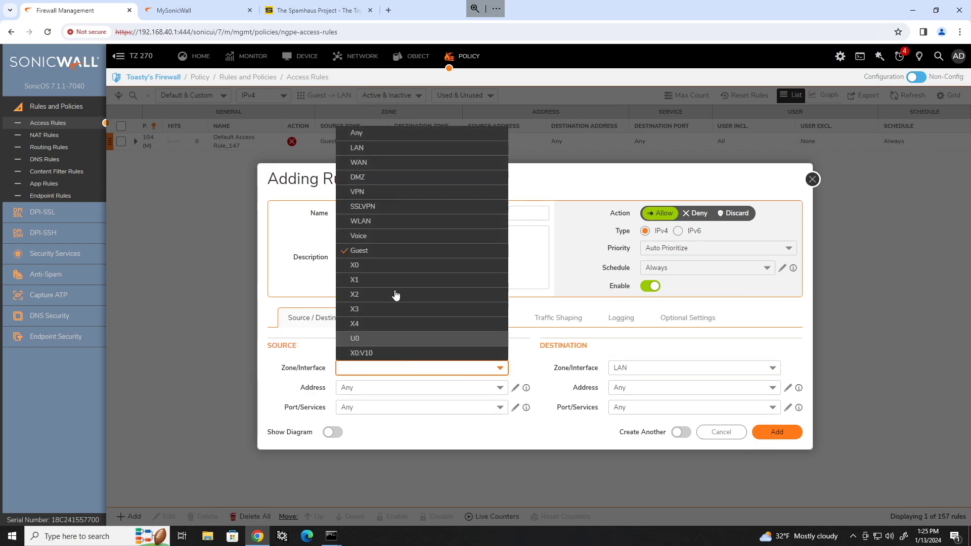
click(526, 355)
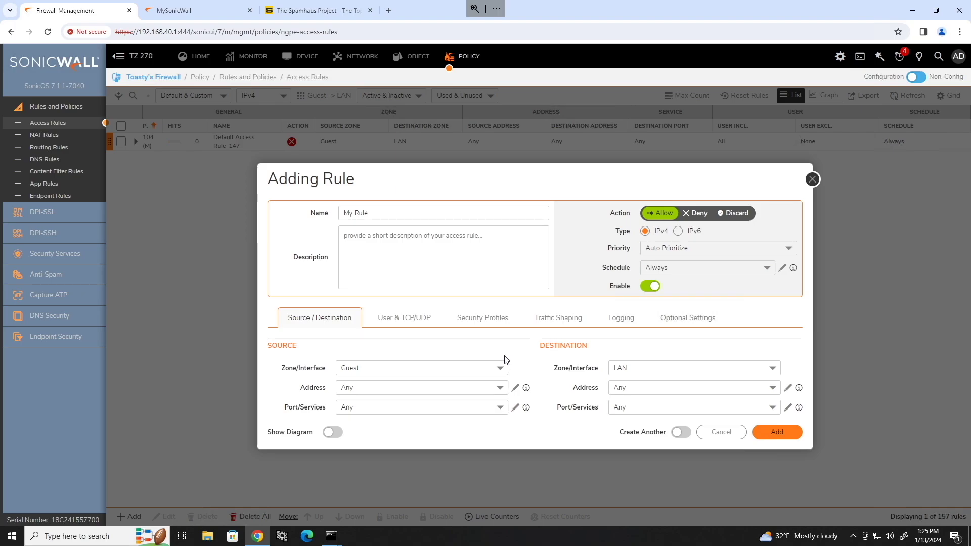
triple_click(452, 215)
text(Guest 1 to )
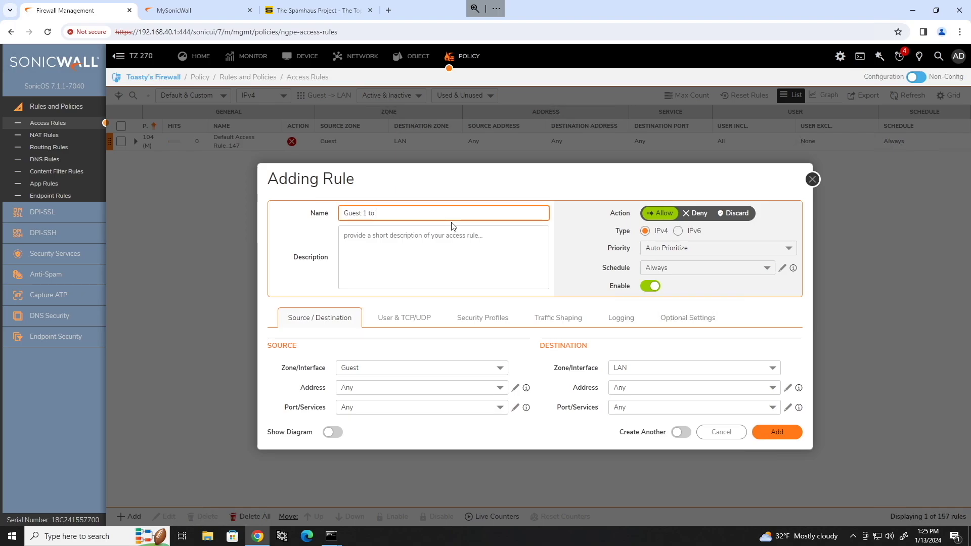
text(Main Server)
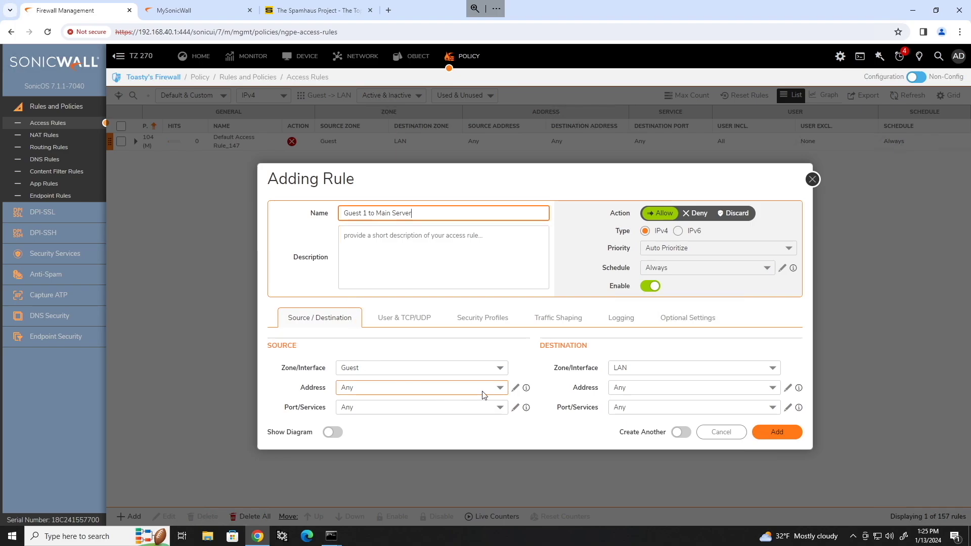
Step: Set source Guest PC 1, destination Main Server, and service DNS (Name Service), then add the rule
click(497, 389)
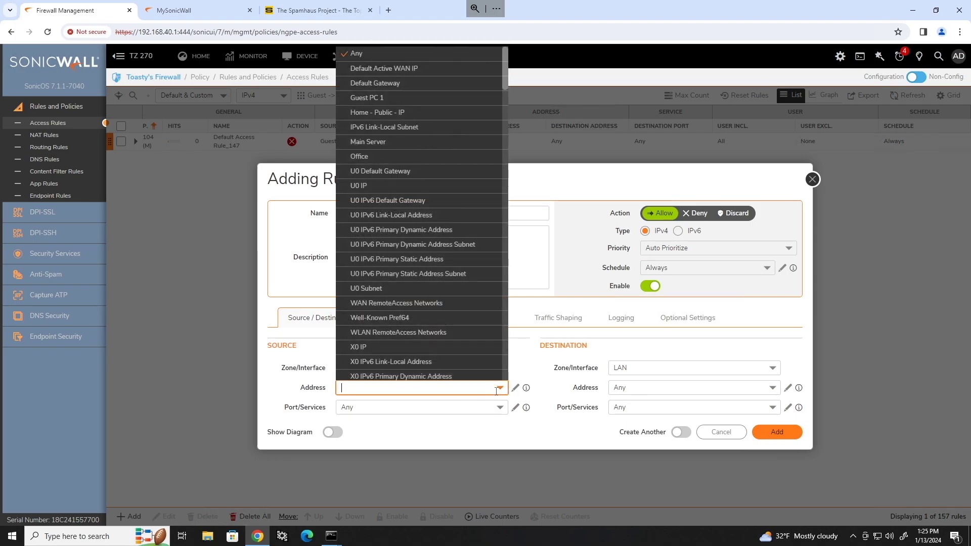
click(385, 98)
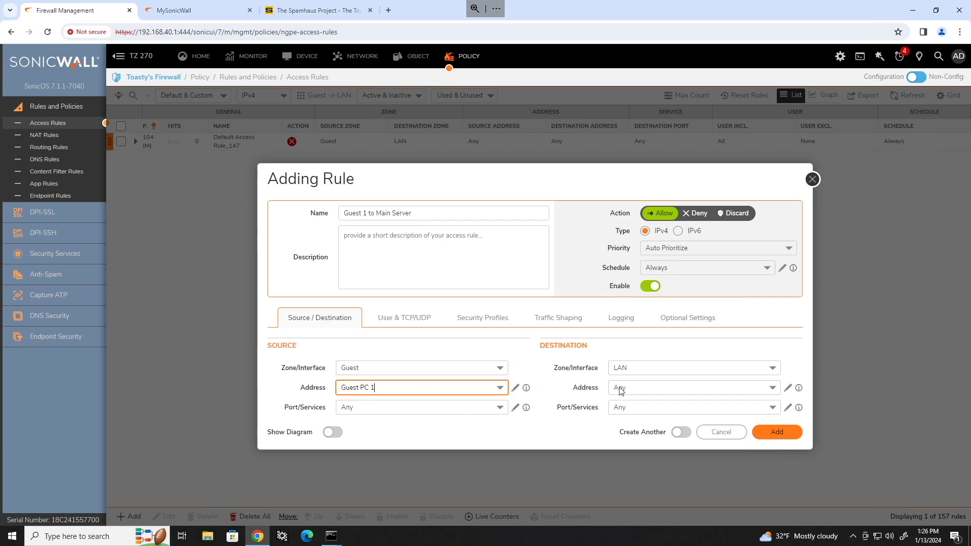
click(718, 389)
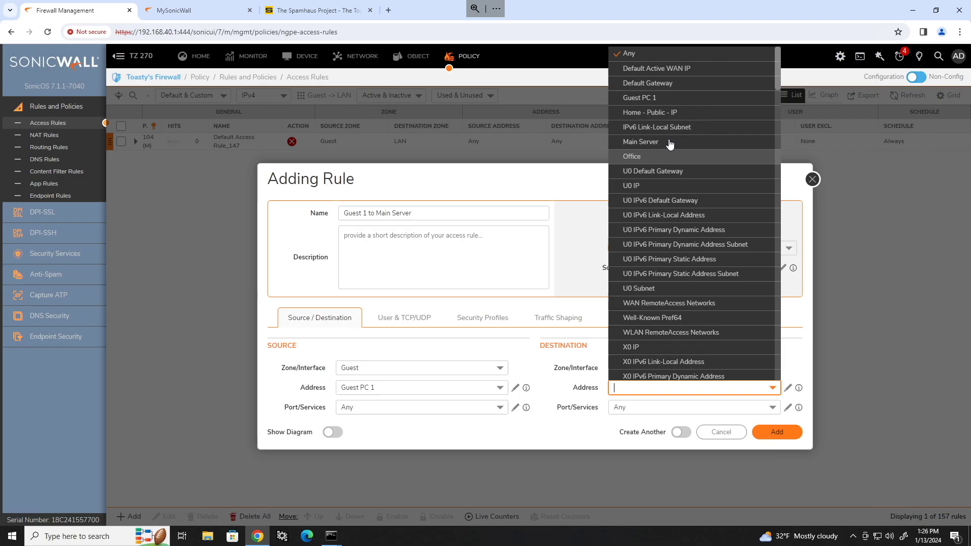
click(653, 147)
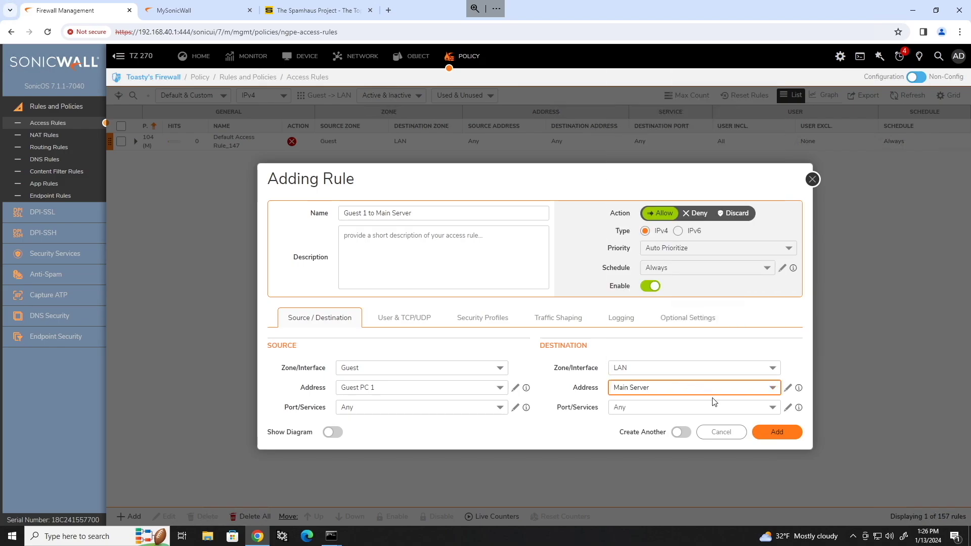
click(733, 411)
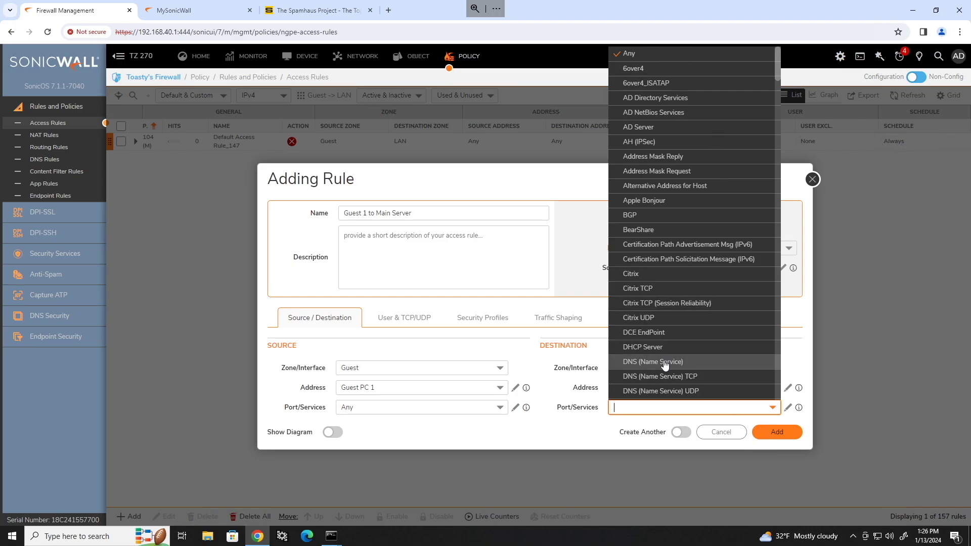
scroll(665, 366, down, 1)
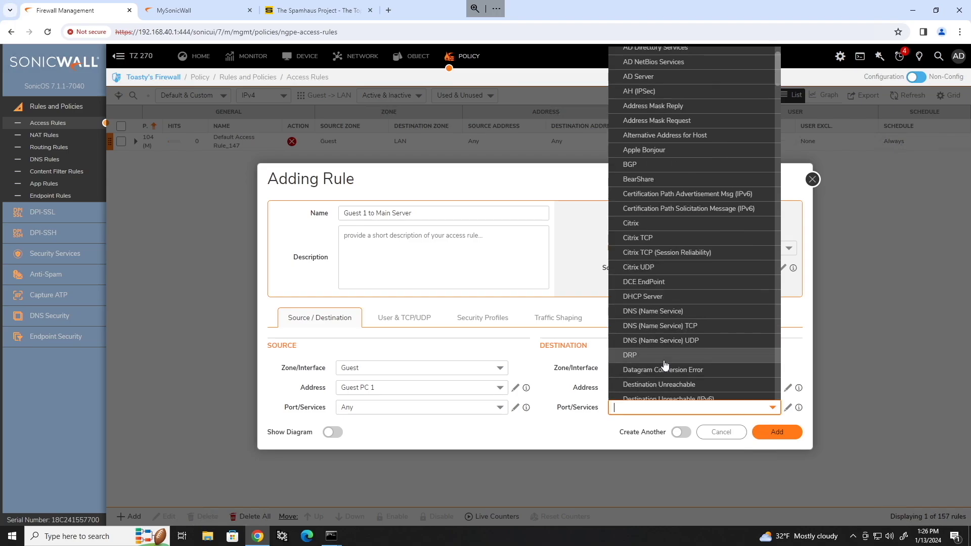
click(651, 311)
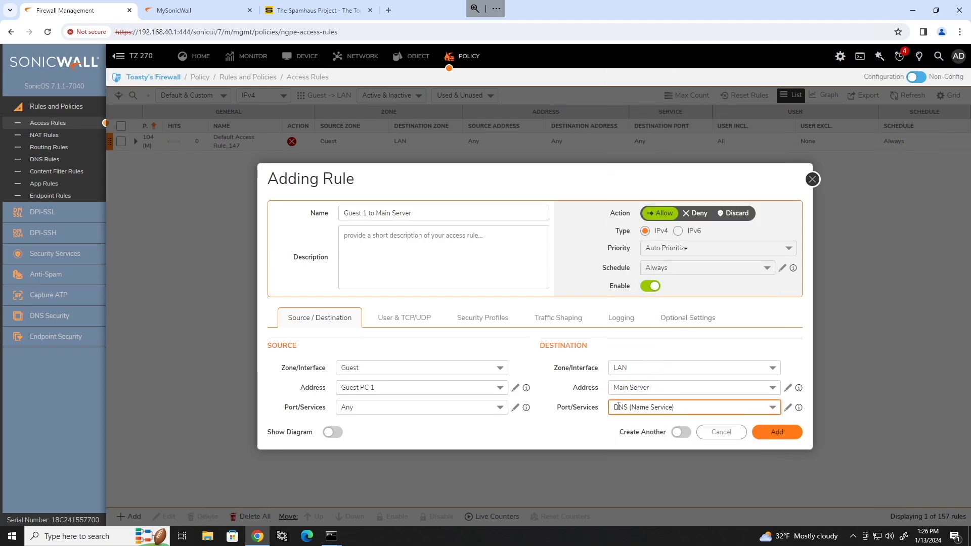
click(762, 433)
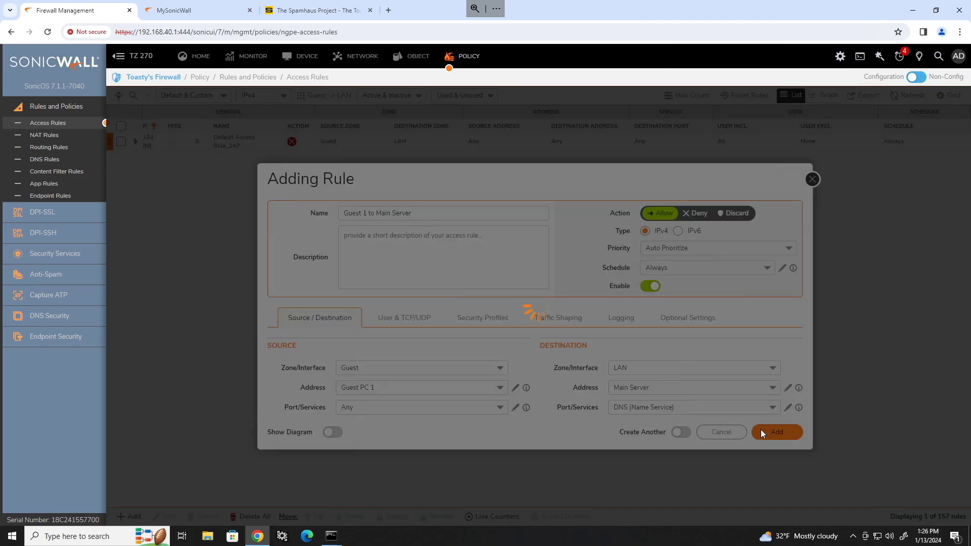
Step: Check the listed Guest 1 to Main Server rule's source, destination and service details
mouse_move(662, 146)
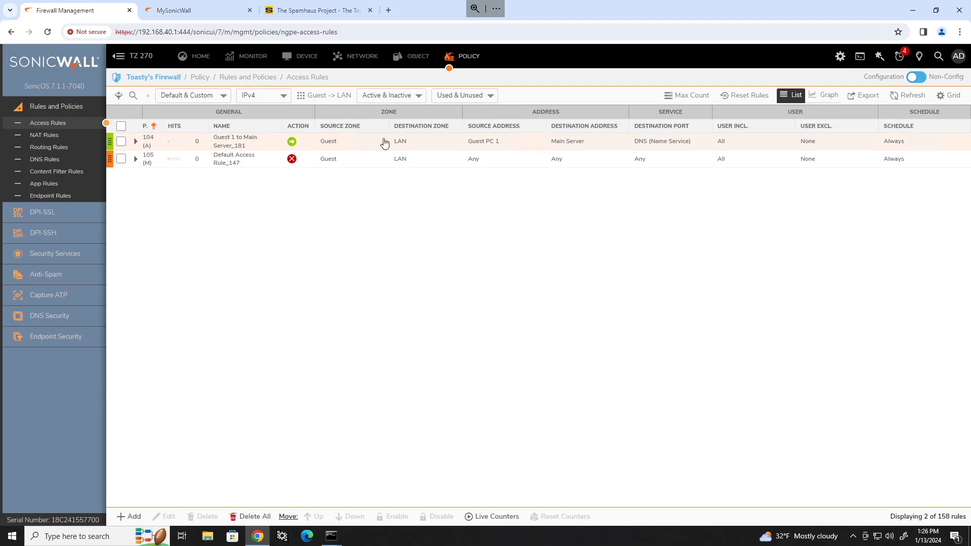
mouse_move(491, 147)
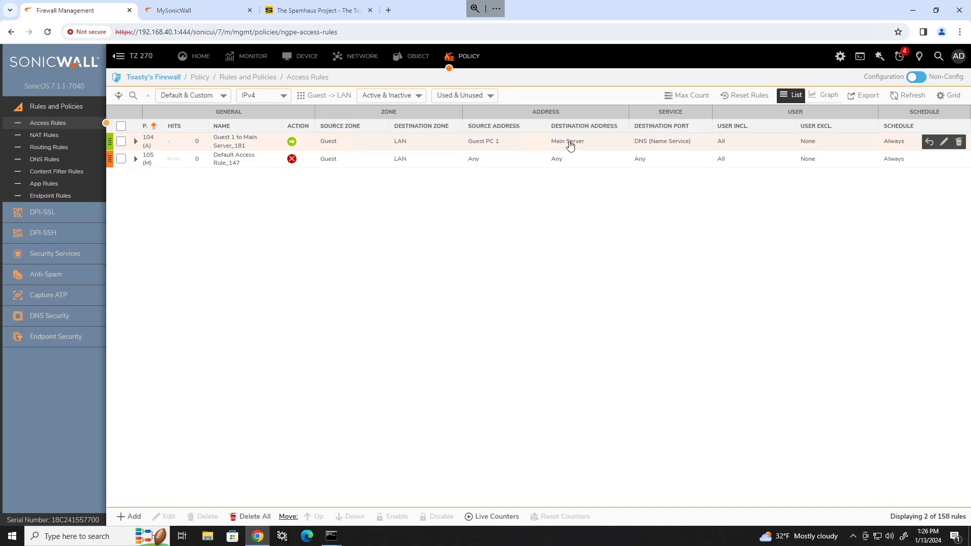
mouse_move(570, 145)
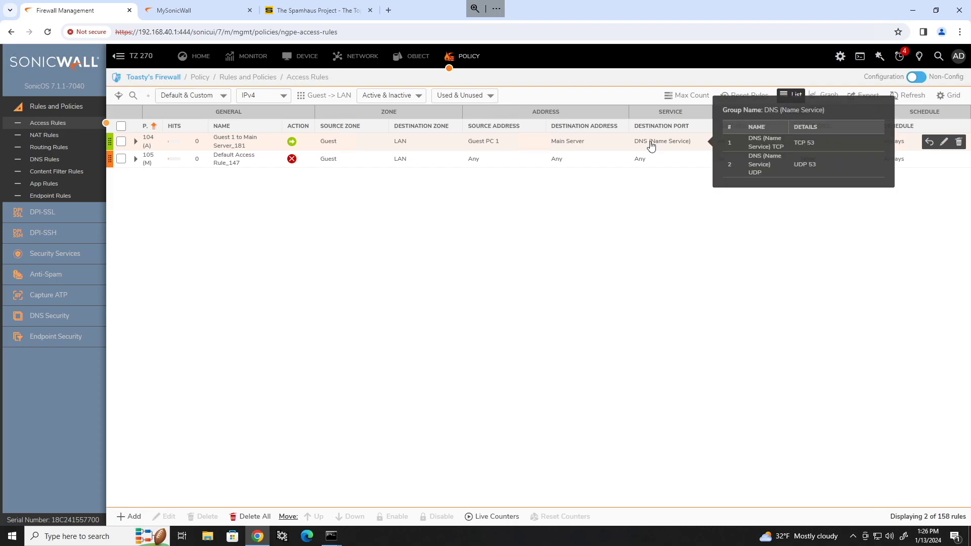
Step: Edit the rule so its source address is X2 Subnet instead of Guest PC 1, and save
click(945, 143)
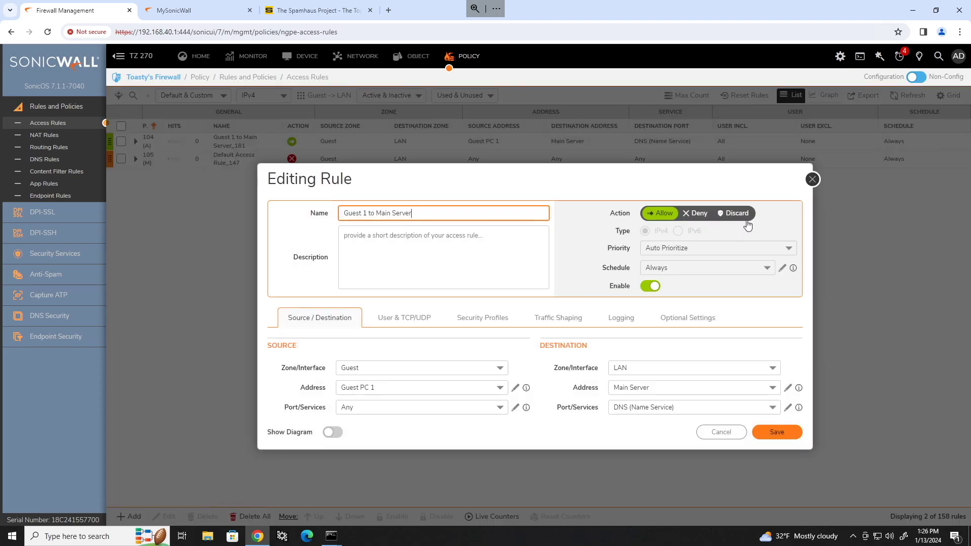
click(426, 387)
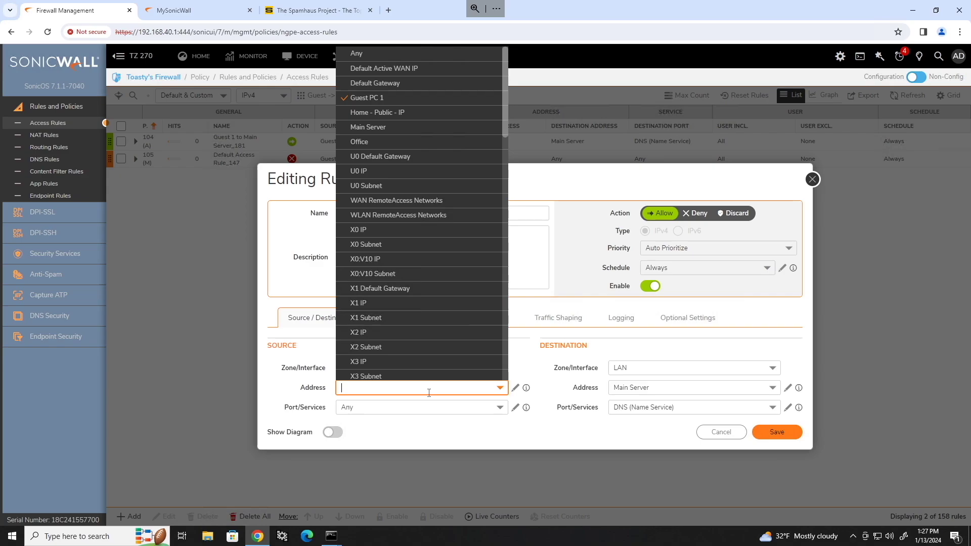
click(393, 349)
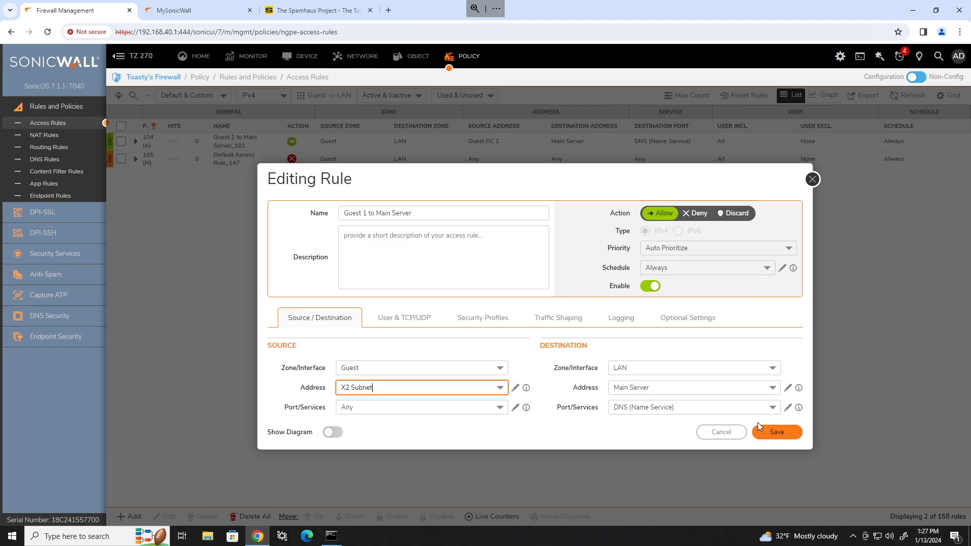
click(774, 433)
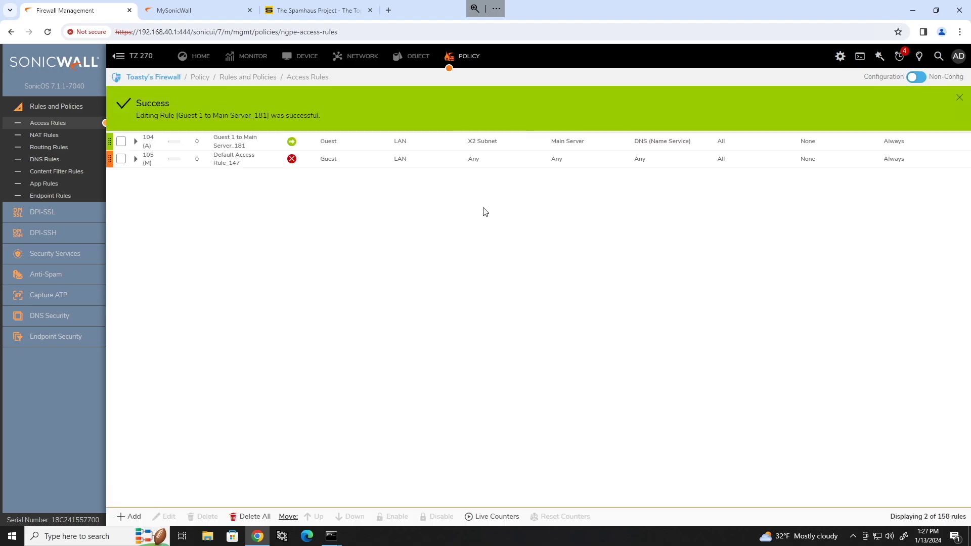